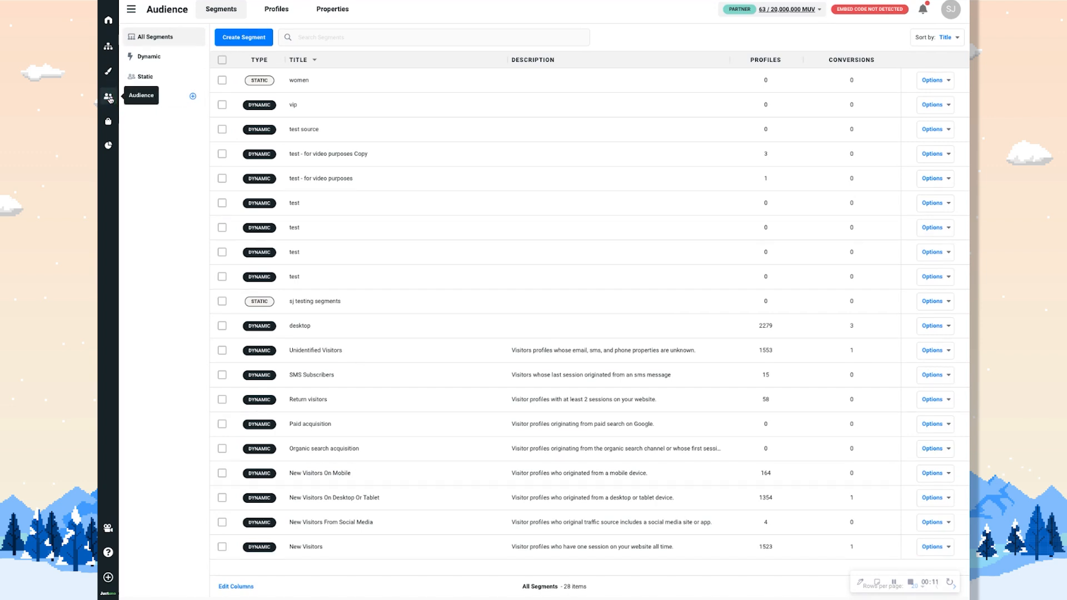
# Create a dynamic segment named "test Cart abandoner".
pyautogui.click(246, 40)
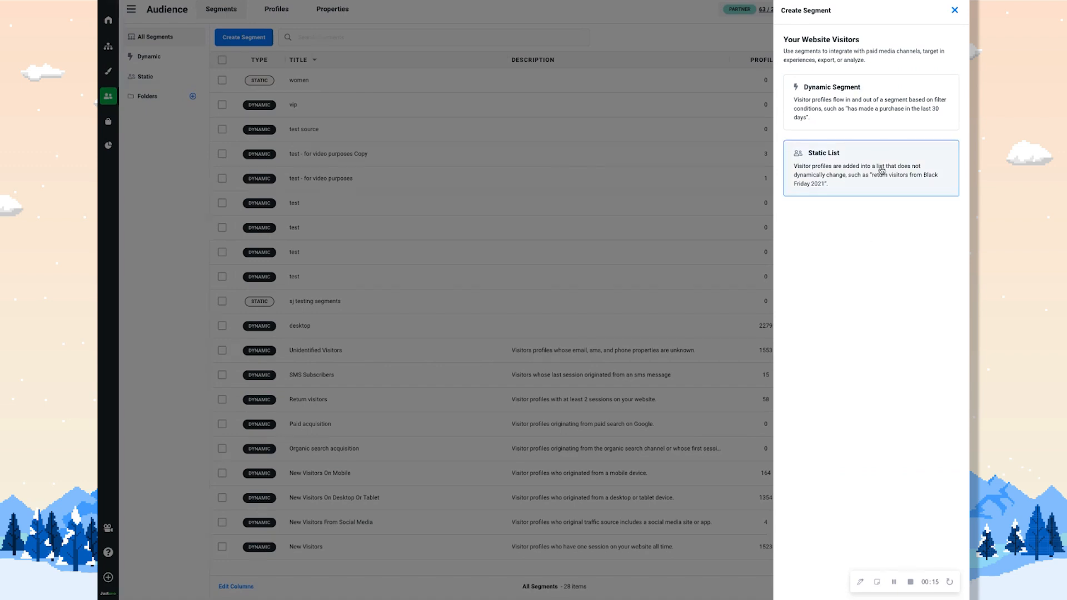
pyautogui.click(882, 108)
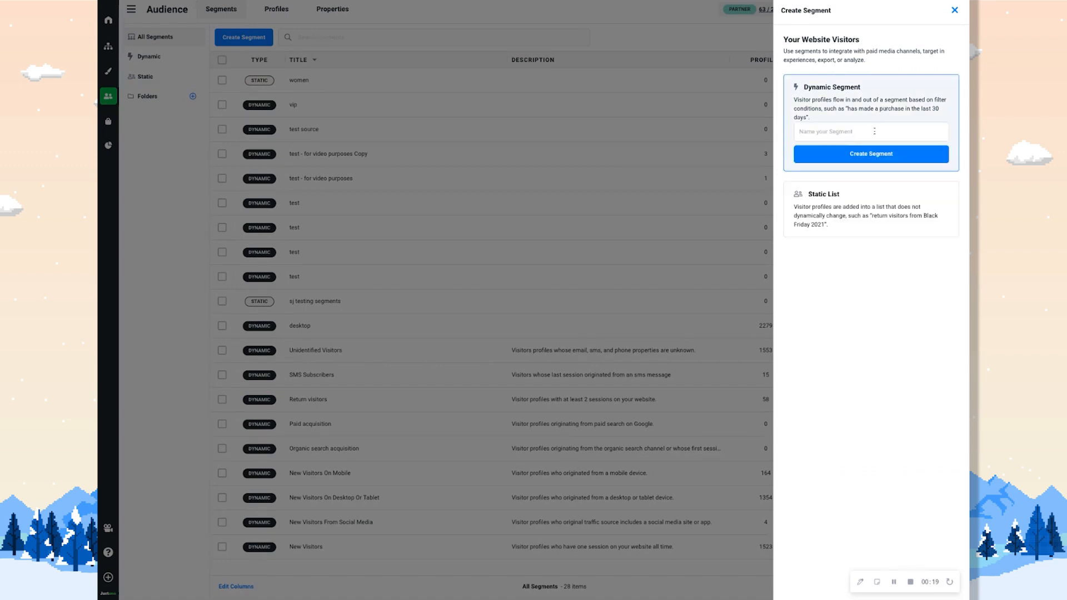
pyautogui.click(874, 131)
pyautogui.press('Return')
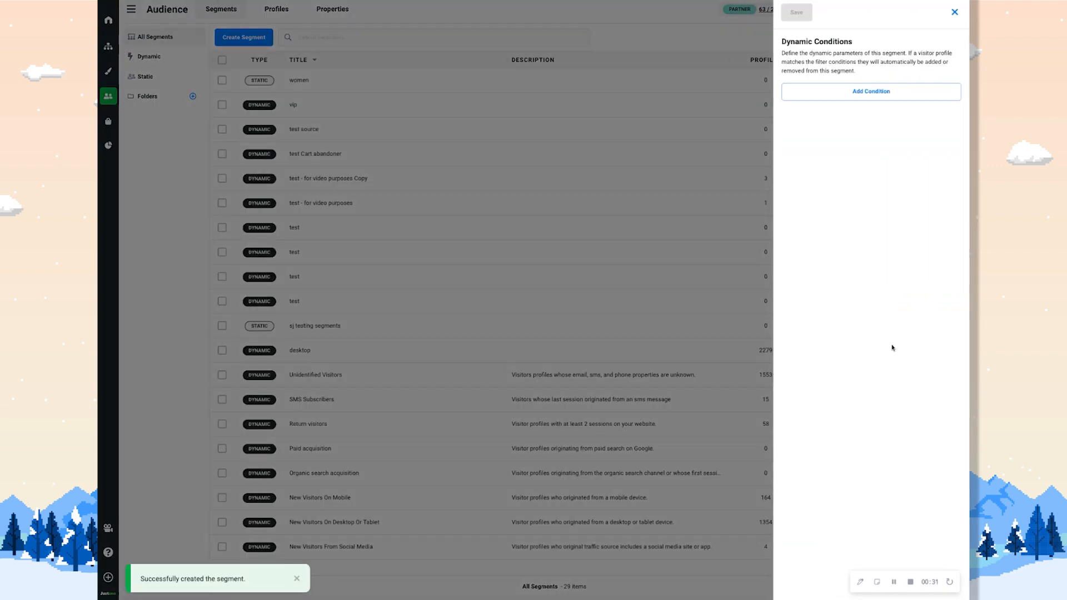
# Start an Items In Cart condition for the segment and browse the SKU values it can match.
pyautogui.click(859, 100)
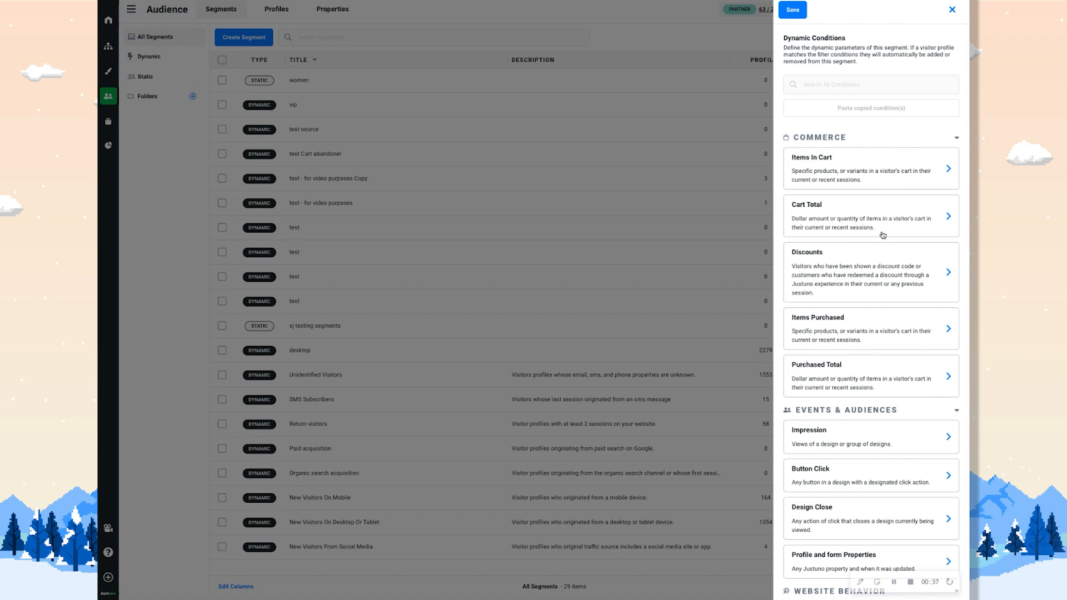
pyautogui.click(855, 170)
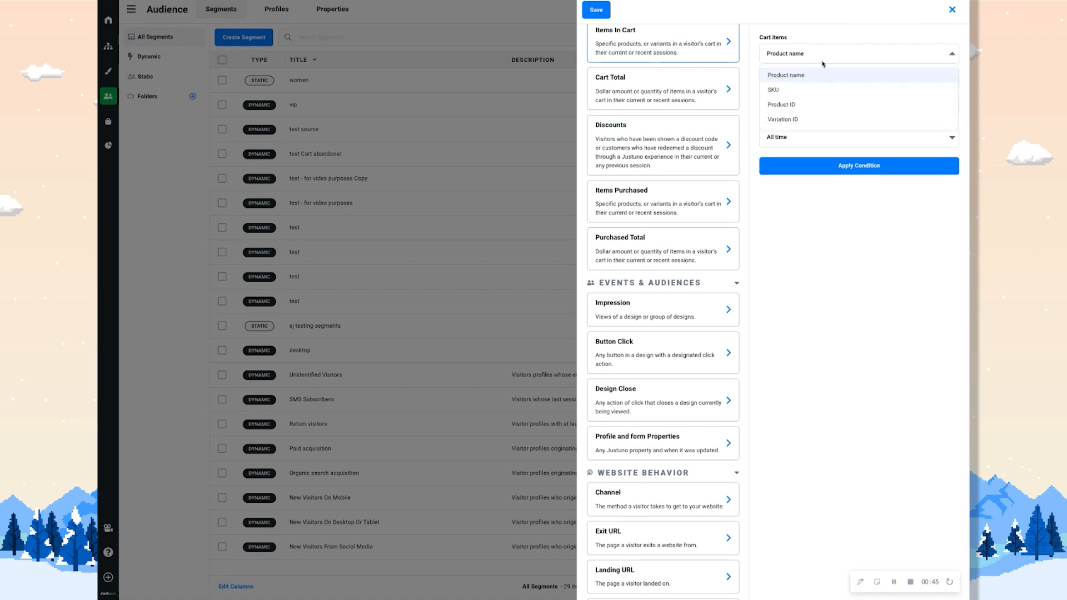
pyautogui.click(824, 96)
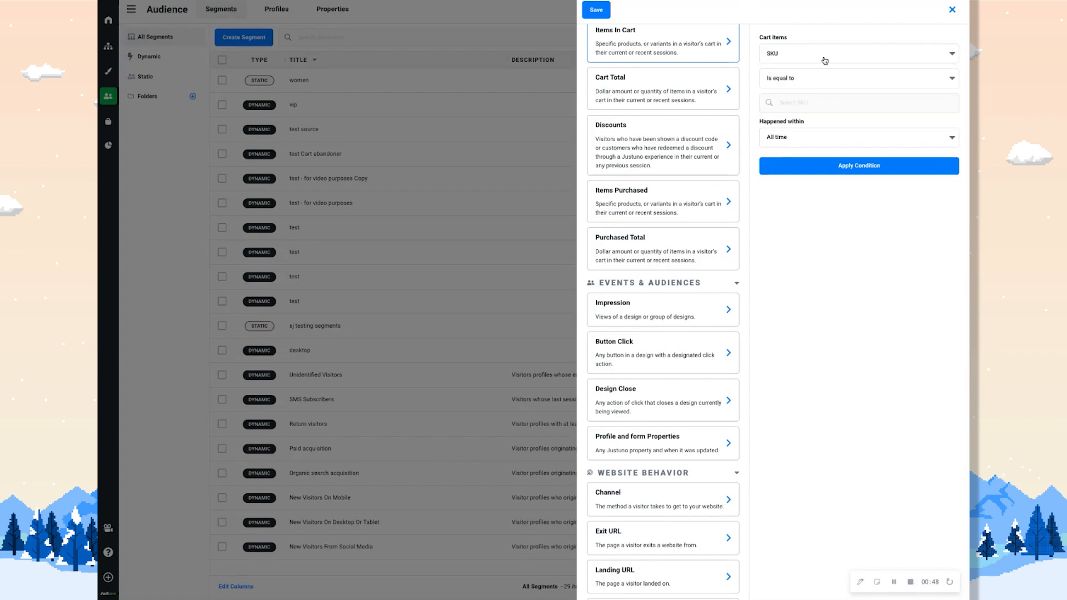
pyautogui.click(825, 106)
pyautogui.scroll(-3, 836, 211)
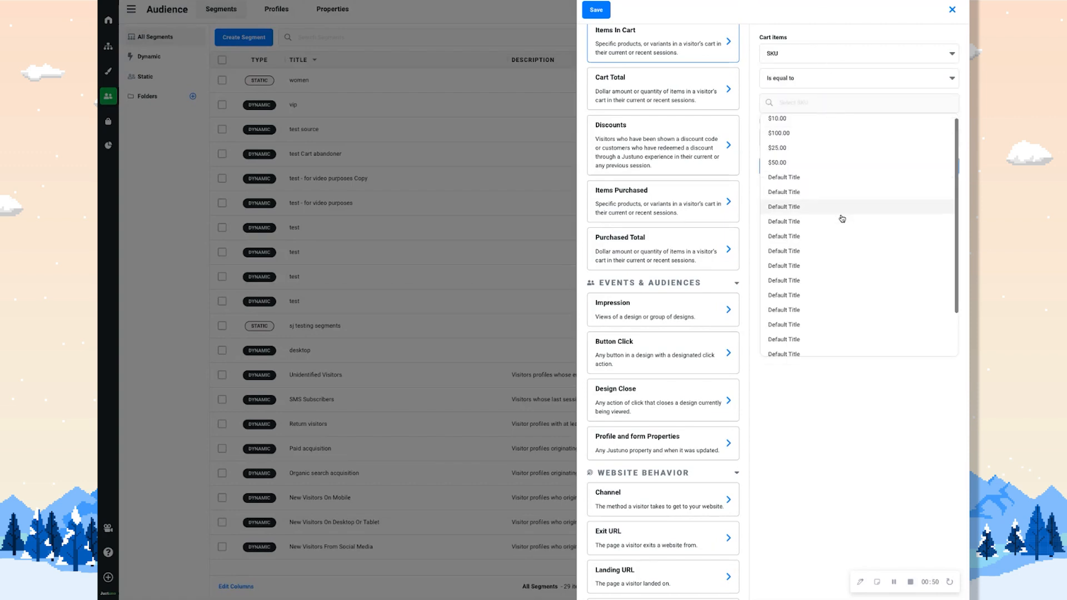
# Base the cart items condition on Product name with the Contains operator.
pyautogui.click(823, 52)
pyautogui.click(823, 52)
pyautogui.click(823, 51)
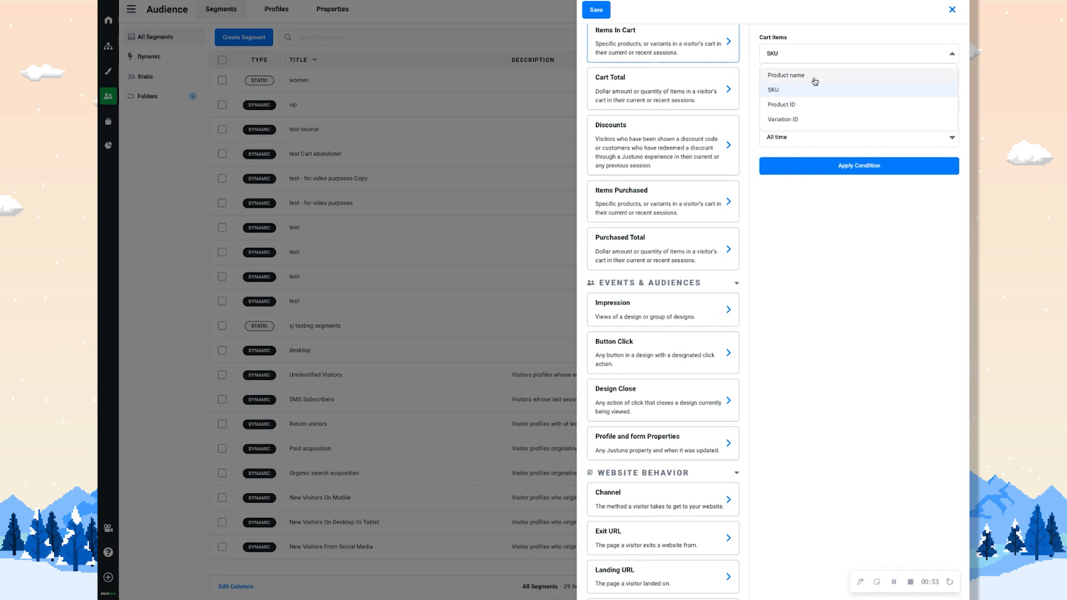
pyautogui.click(815, 82)
pyautogui.click(823, 78)
pyautogui.click(821, 131)
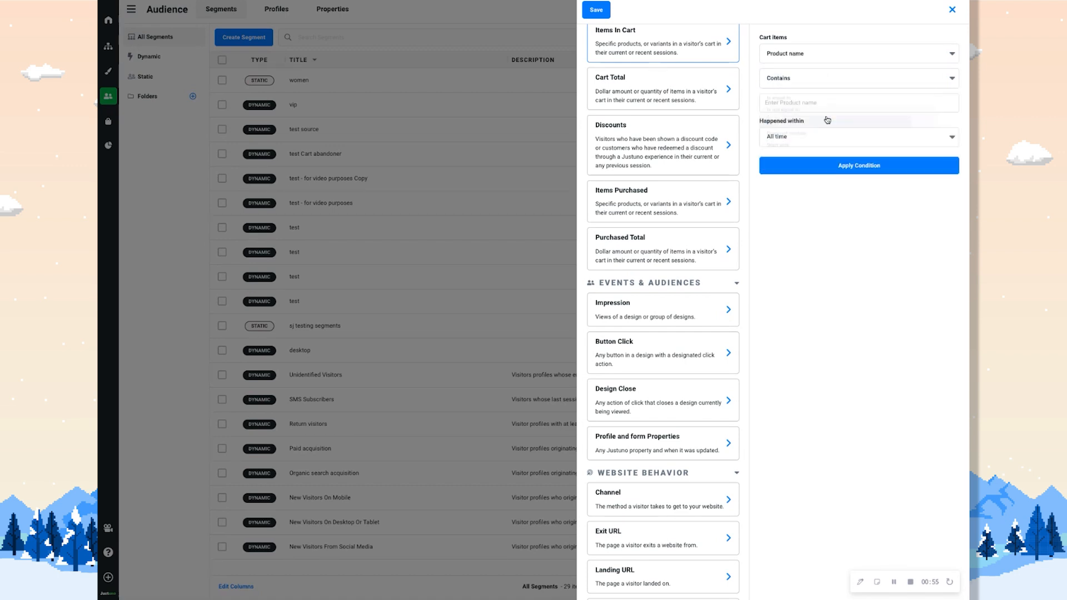
# Enter "blue" as the product name to match and apply the cart condition for all time.
pyautogui.click(827, 103)
pyautogui.write('b')
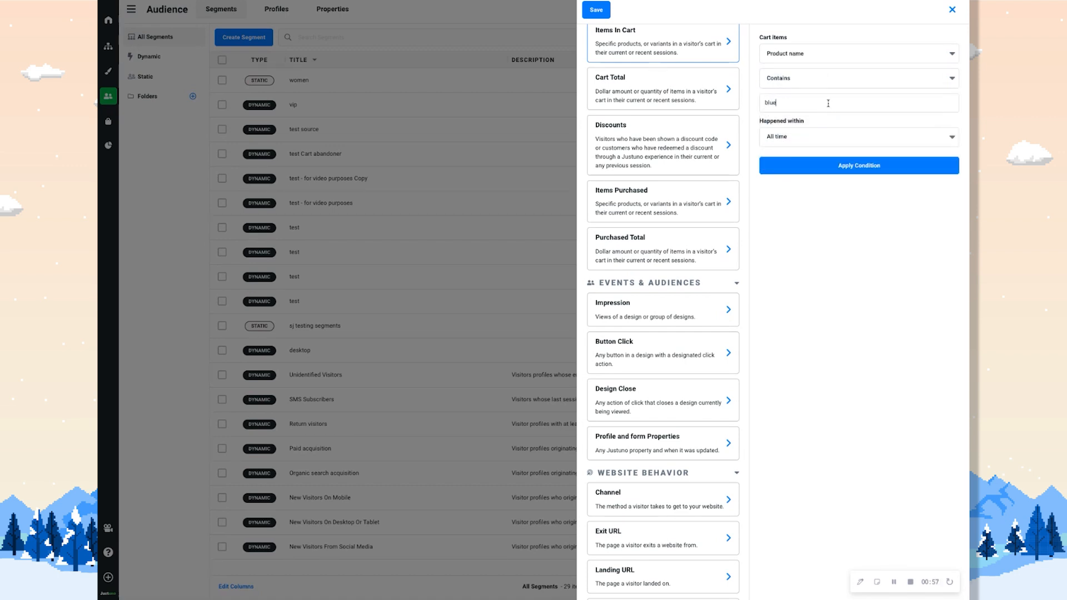
pyautogui.write('lue')
pyautogui.press('Return')
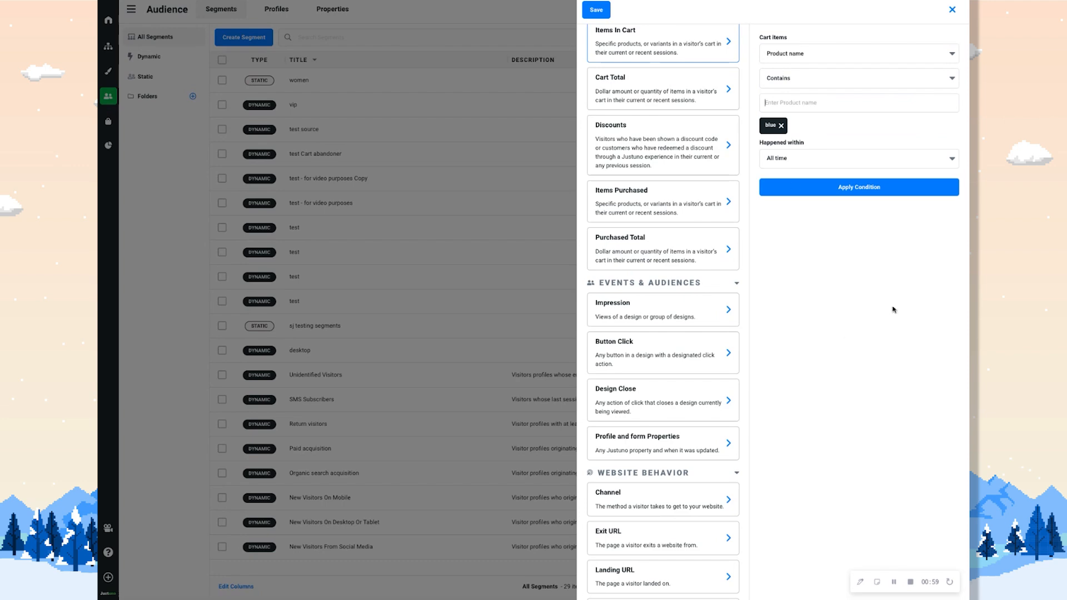
pyautogui.click(859, 188)
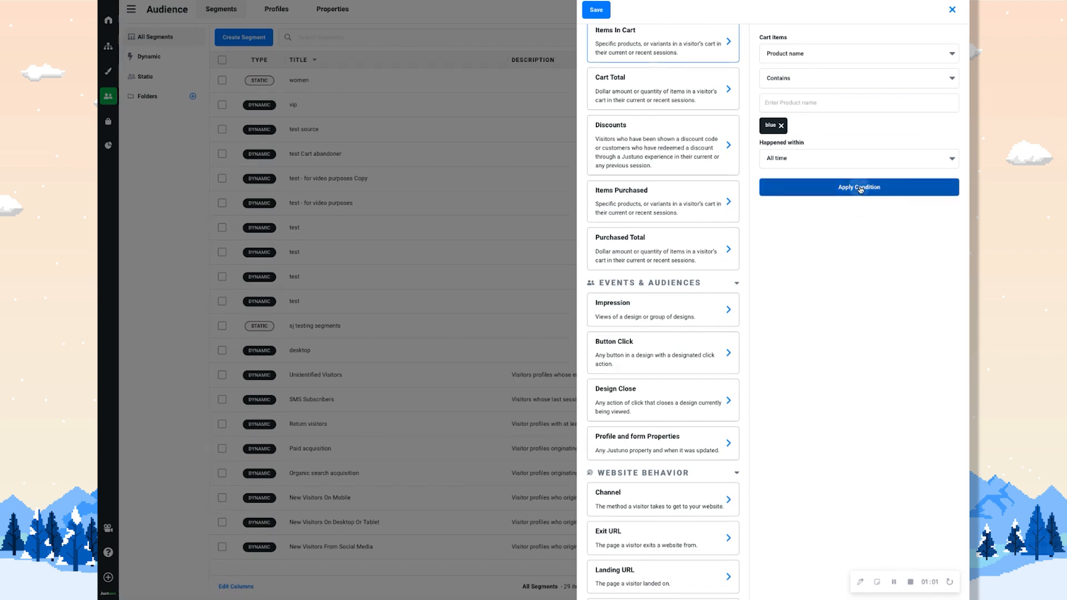
# Add an AND condition requiring Page Views greater than 1 in any session.
pyautogui.click(810, 165)
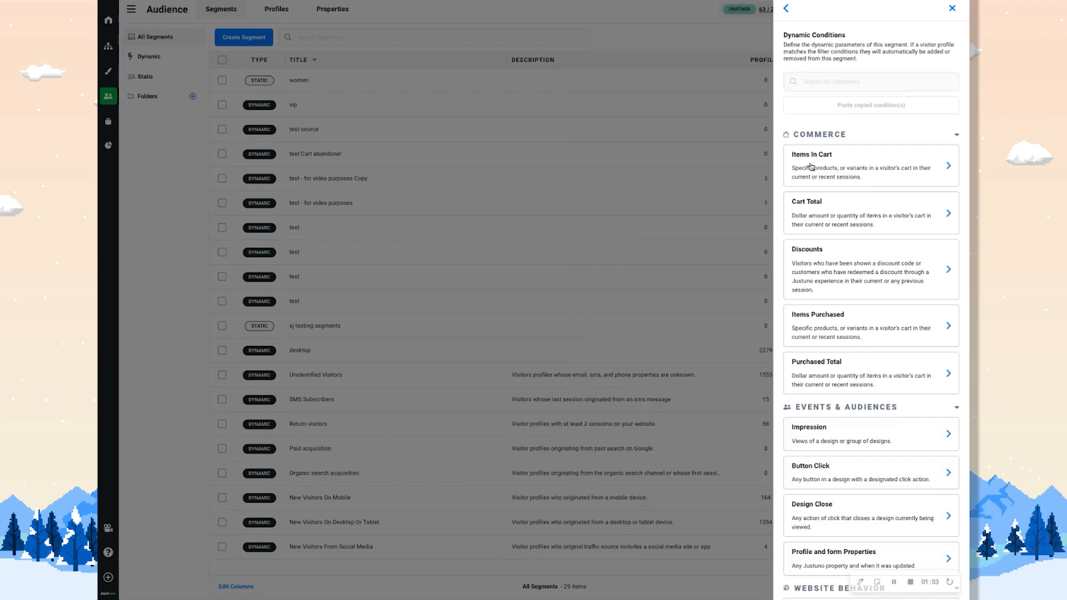
pyautogui.scroll(-5, 863, 297)
pyautogui.scroll(-5, 863, 298)
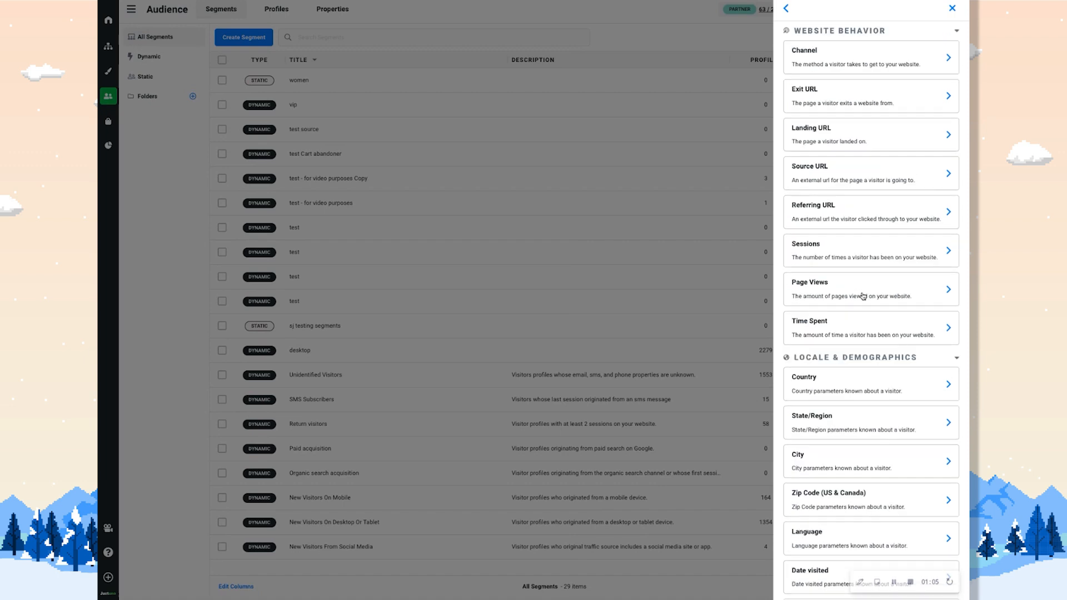
pyautogui.scroll(1, 852, 267)
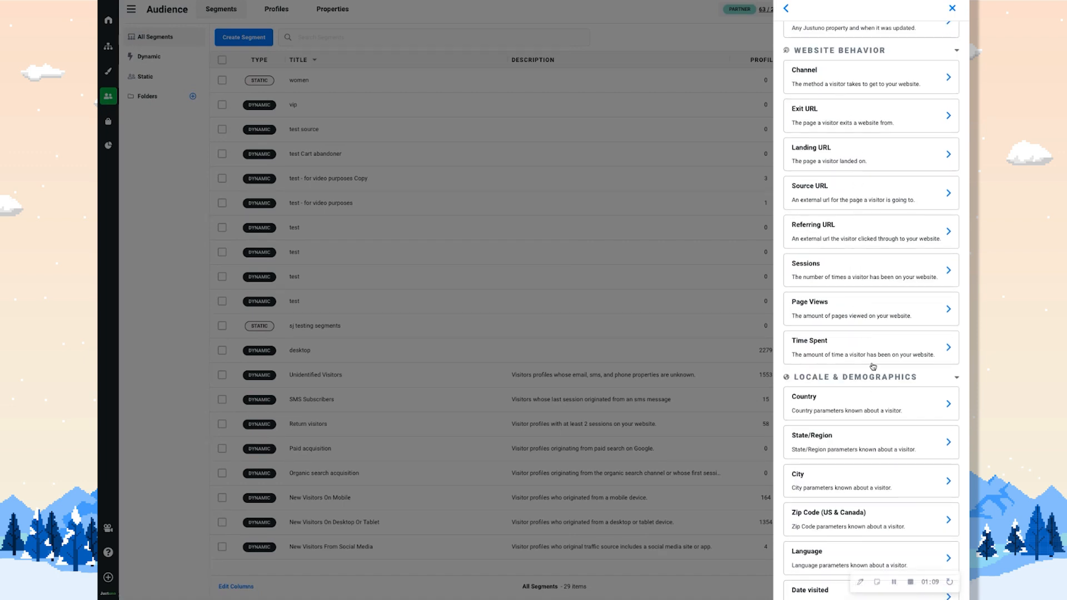
pyautogui.click(849, 315)
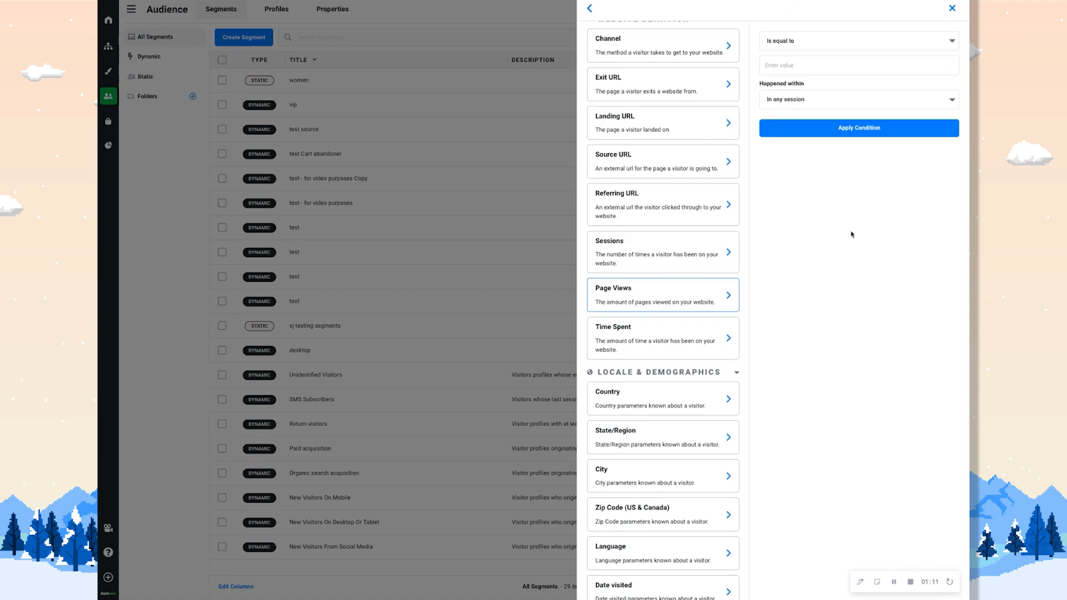
pyautogui.click(821, 42)
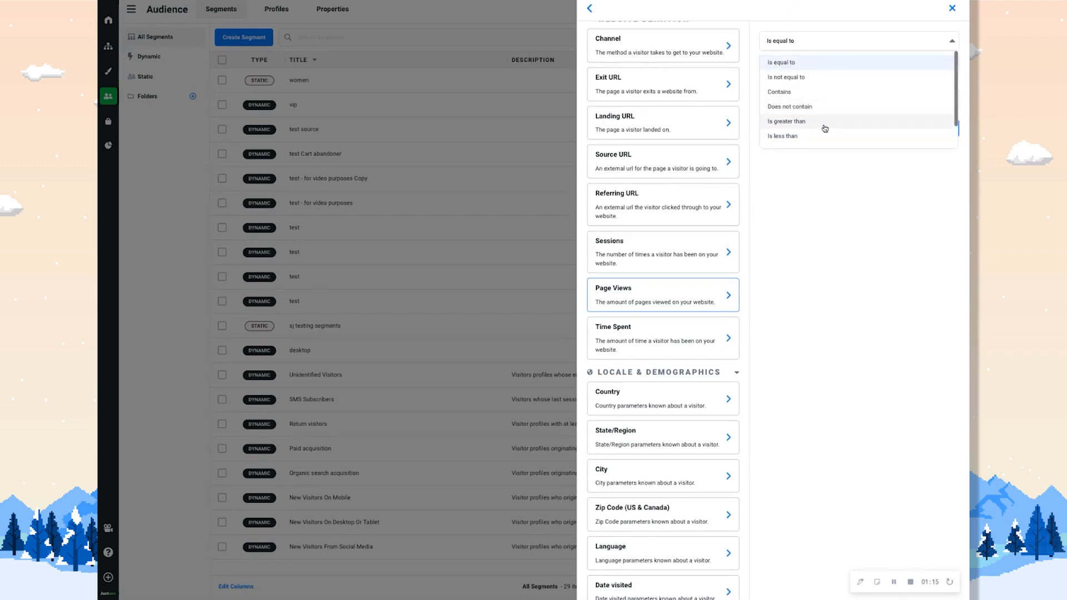
pyautogui.click(824, 123)
pyautogui.click(819, 66)
pyautogui.write('1')
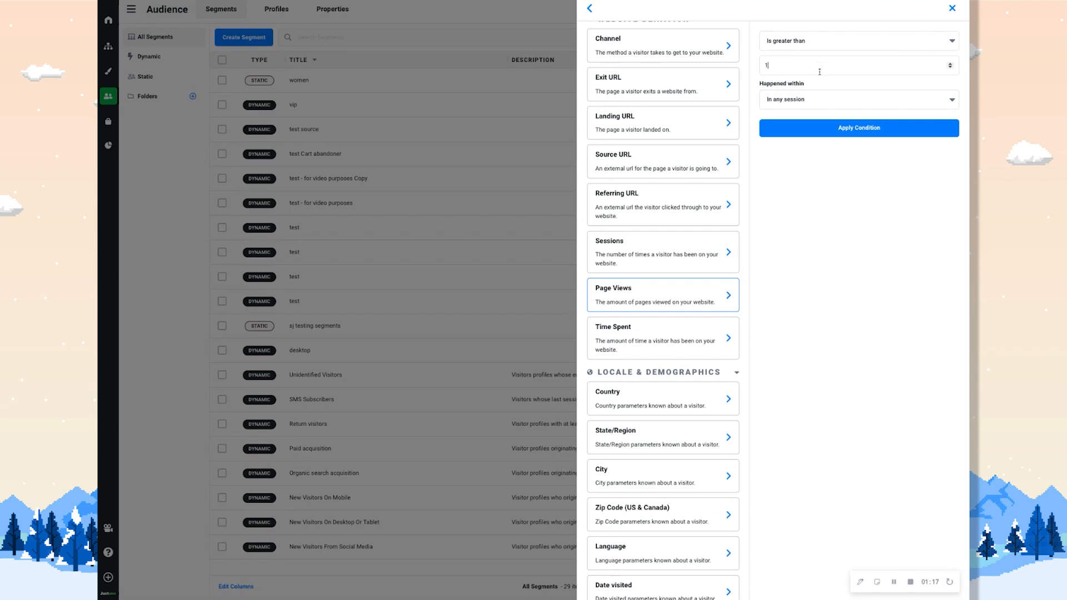
pyautogui.click(834, 137)
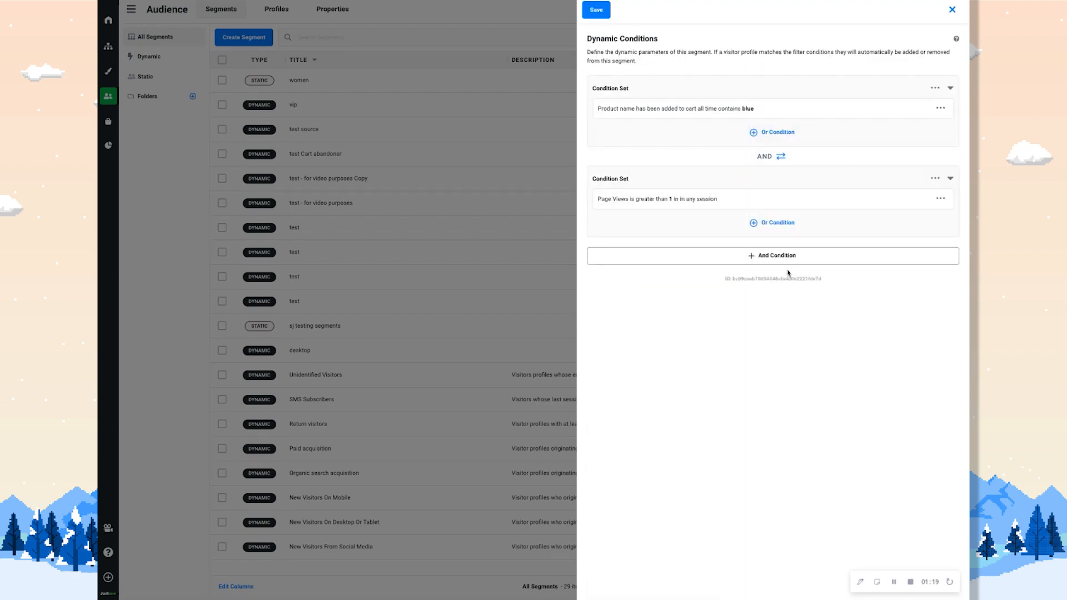
# Add an AND condition requiring the visitor's City to equal "austin".
pyautogui.click(782, 255)
pyautogui.scroll(-4, 845, 295)
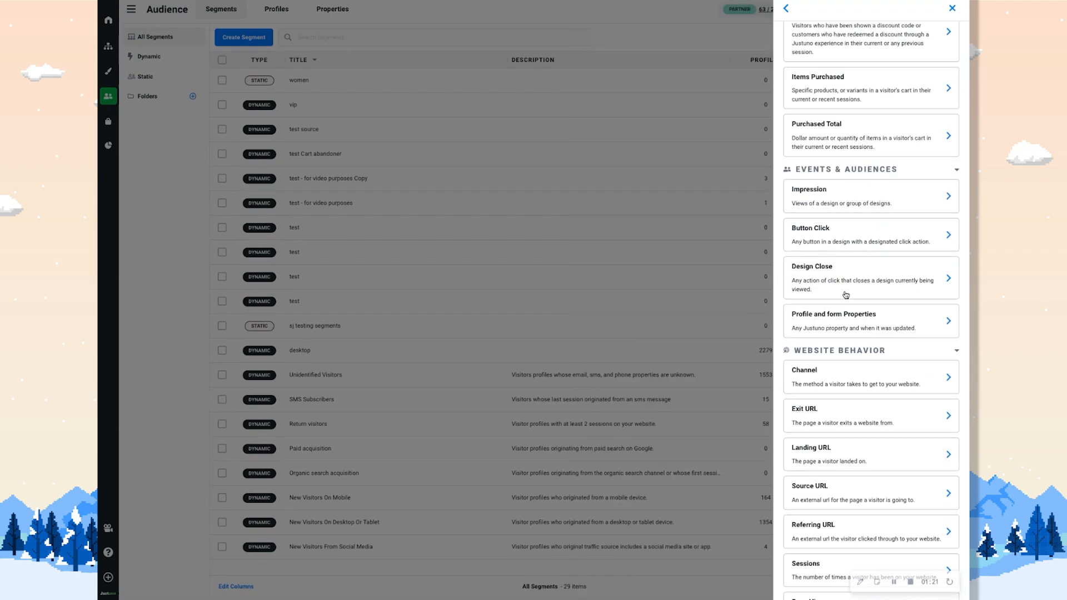
pyautogui.scroll(-7, 845, 295)
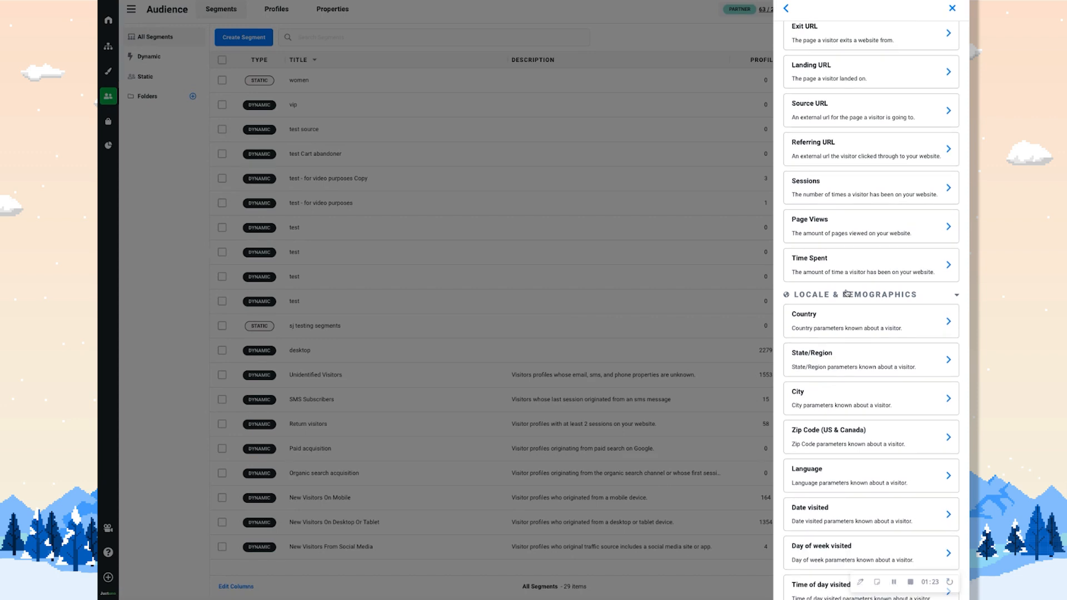
pyautogui.scroll(-2, 846, 293)
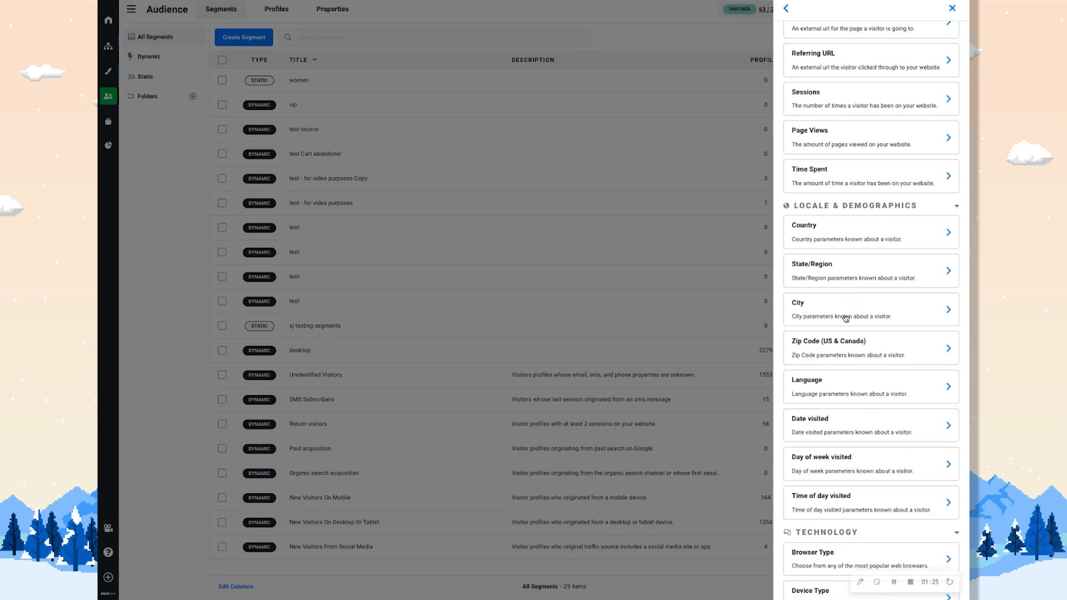
pyautogui.click(845, 318)
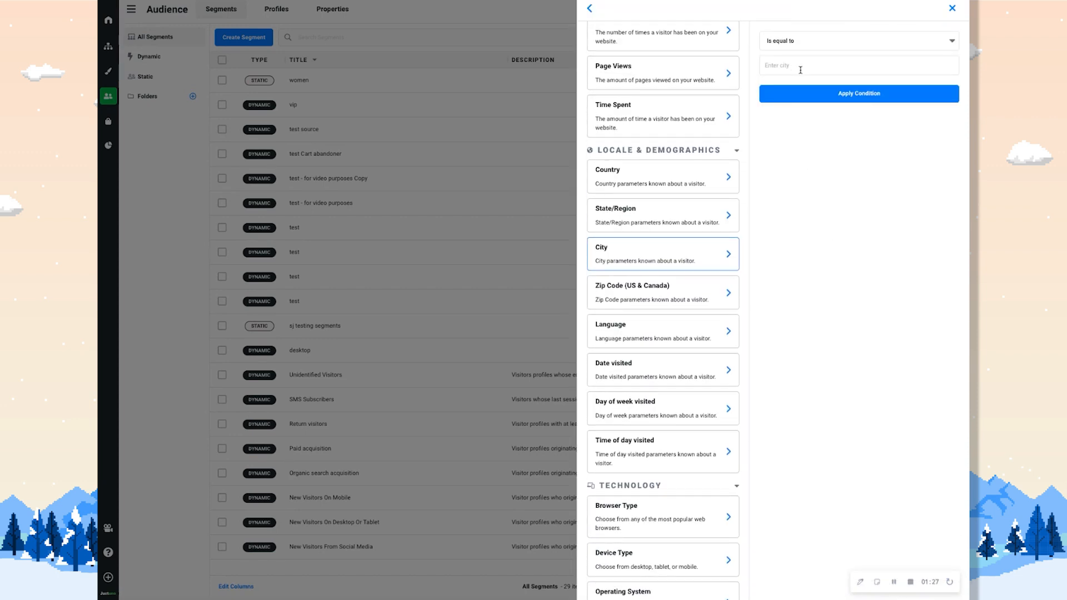
pyautogui.write('austin')
pyautogui.click(828, 98)
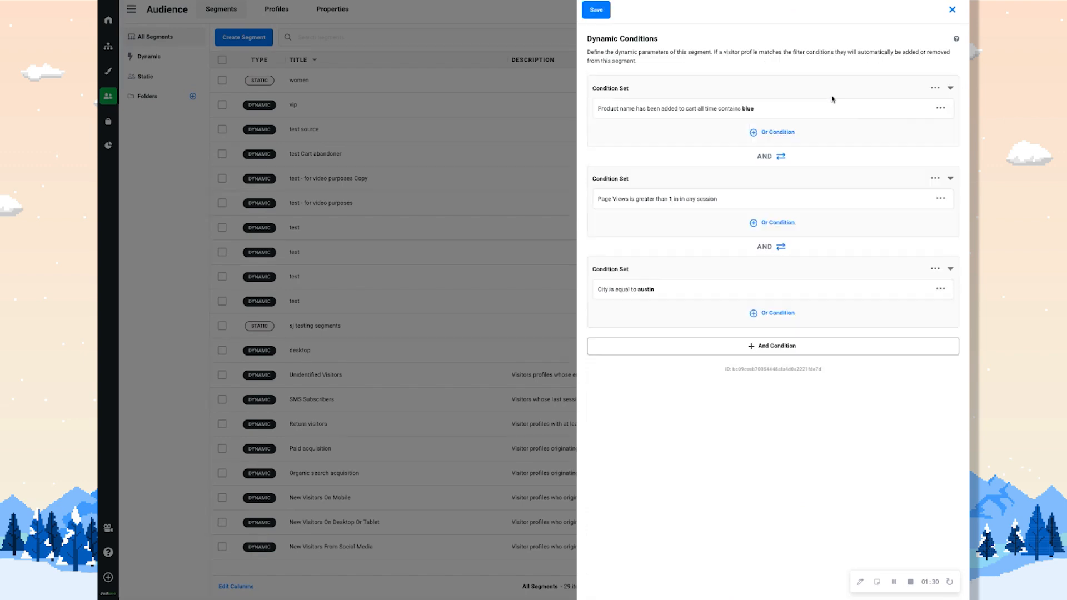
# Add an AND condition for Device Type equal to Mobile in their recent session, and save the segment.
pyautogui.click(827, 353)
pyautogui.scroll(-10, 848, 400)
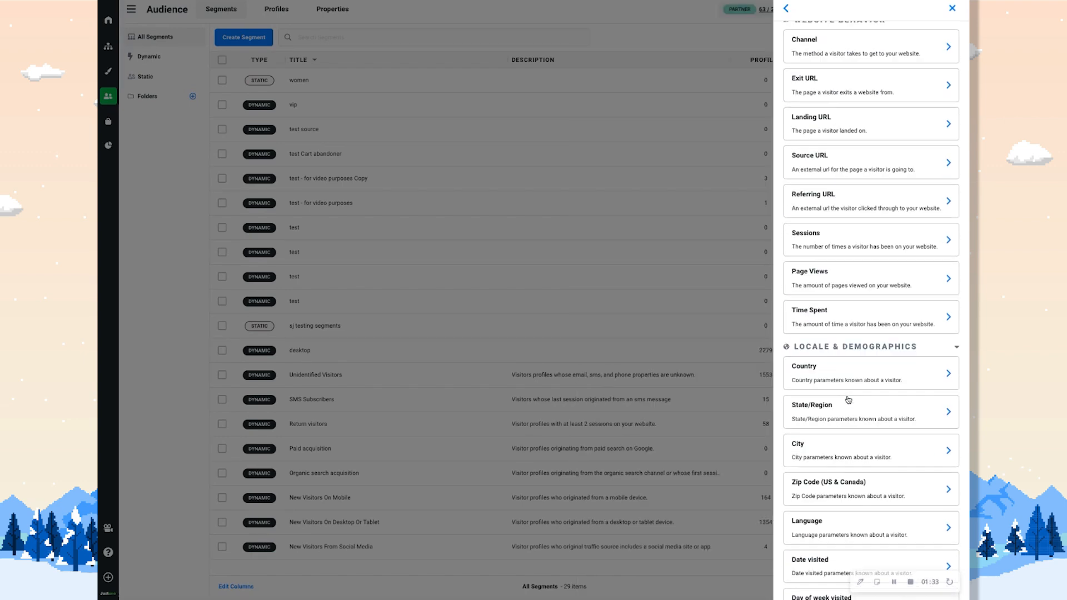
pyautogui.scroll(-4, 848, 400)
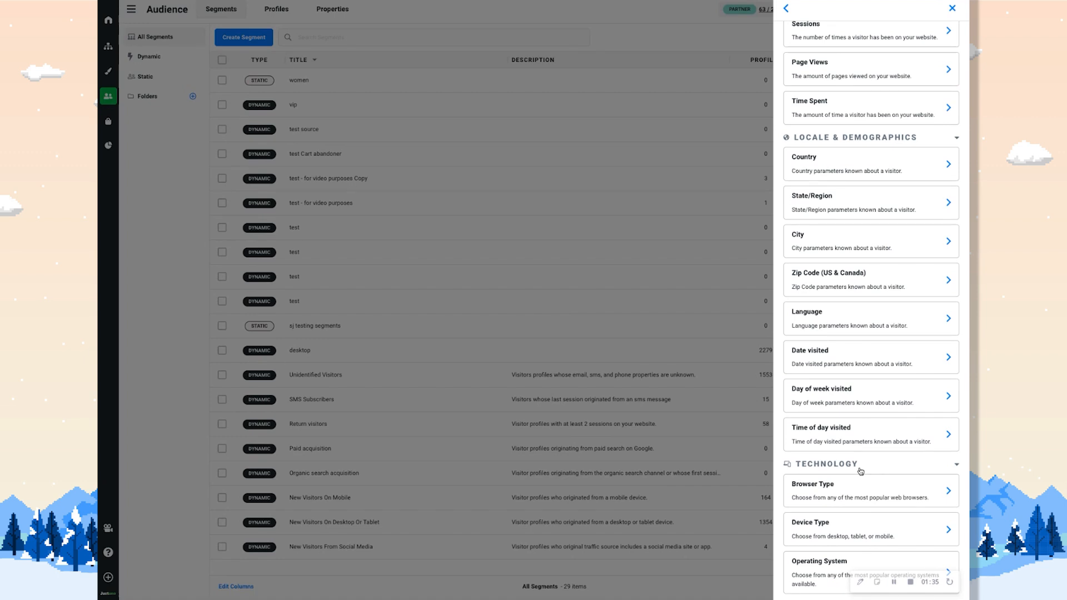
pyautogui.click(834, 538)
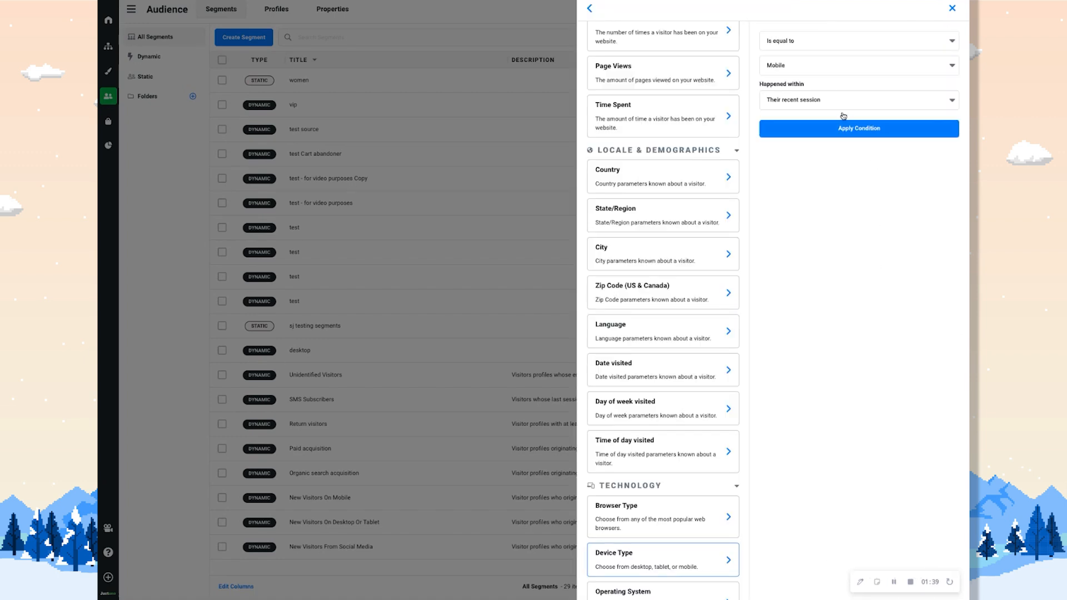
pyautogui.click(810, 64)
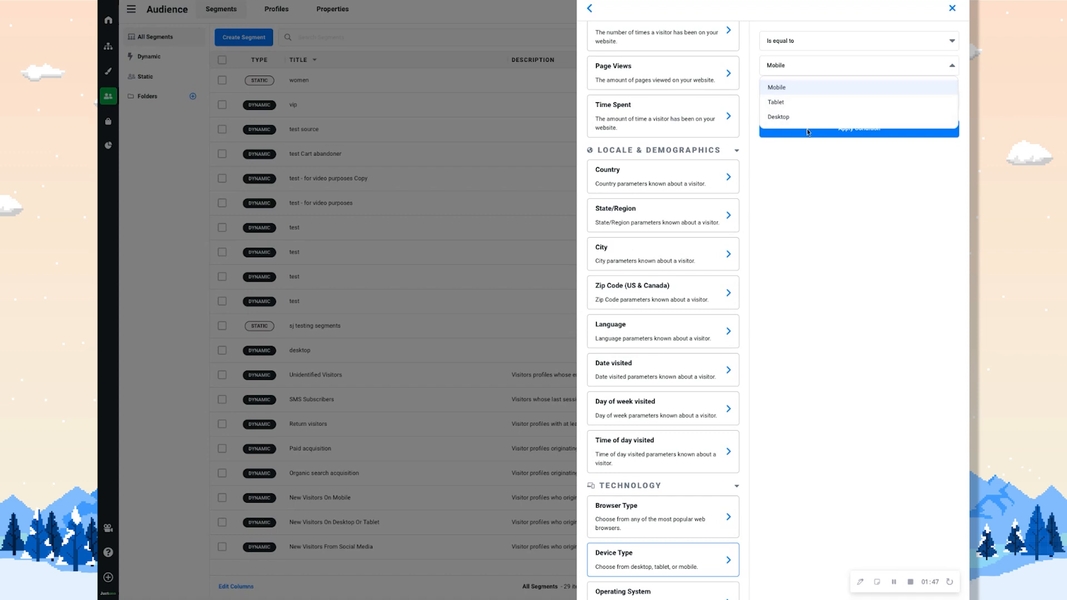
pyautogui.click(855, 239)
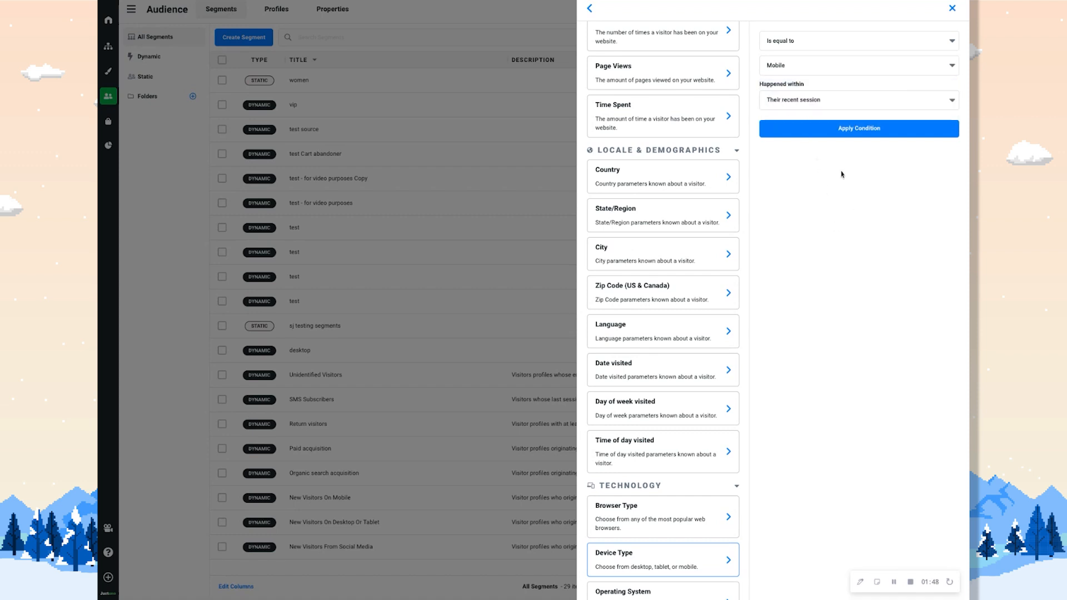
pyautogui.click(873, 134)
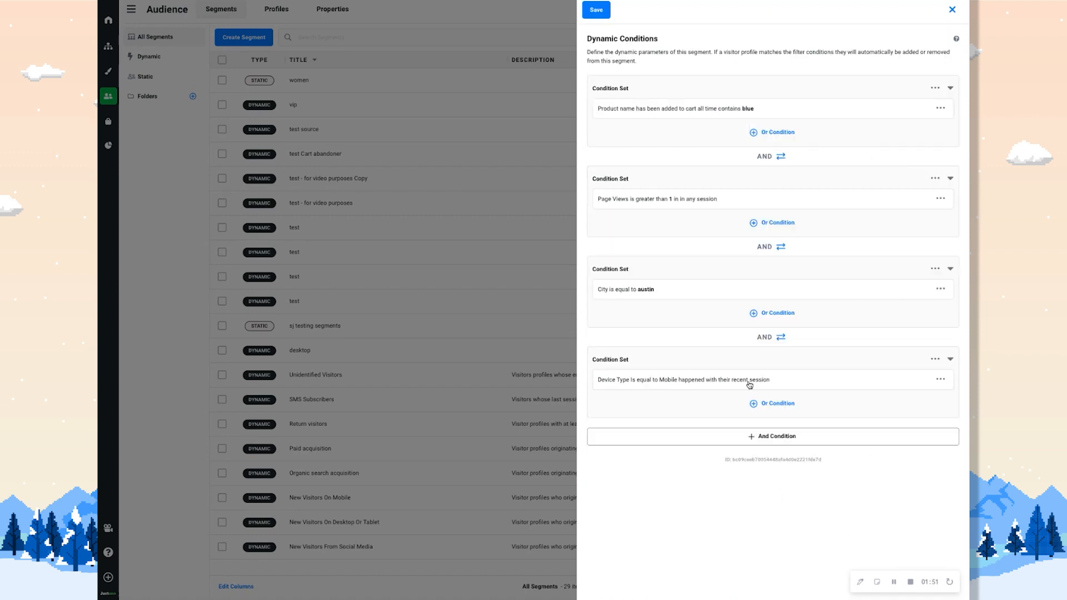
pyautogui.click(596, 9)
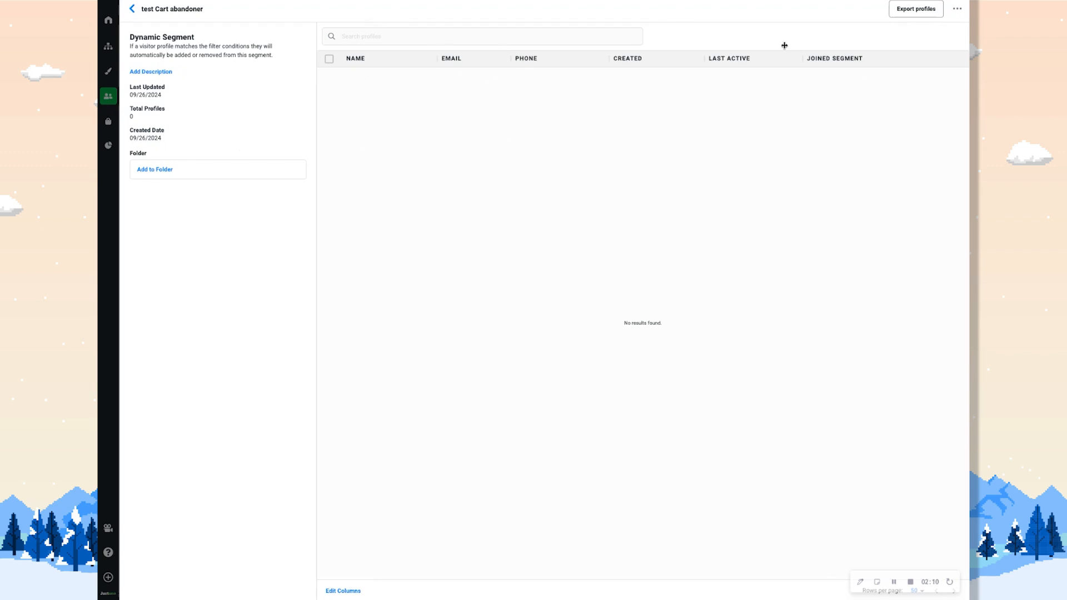
# Leave the segment's profile view and create a custom workflow from scratch named "test".
pyautogui.click(132, 9)
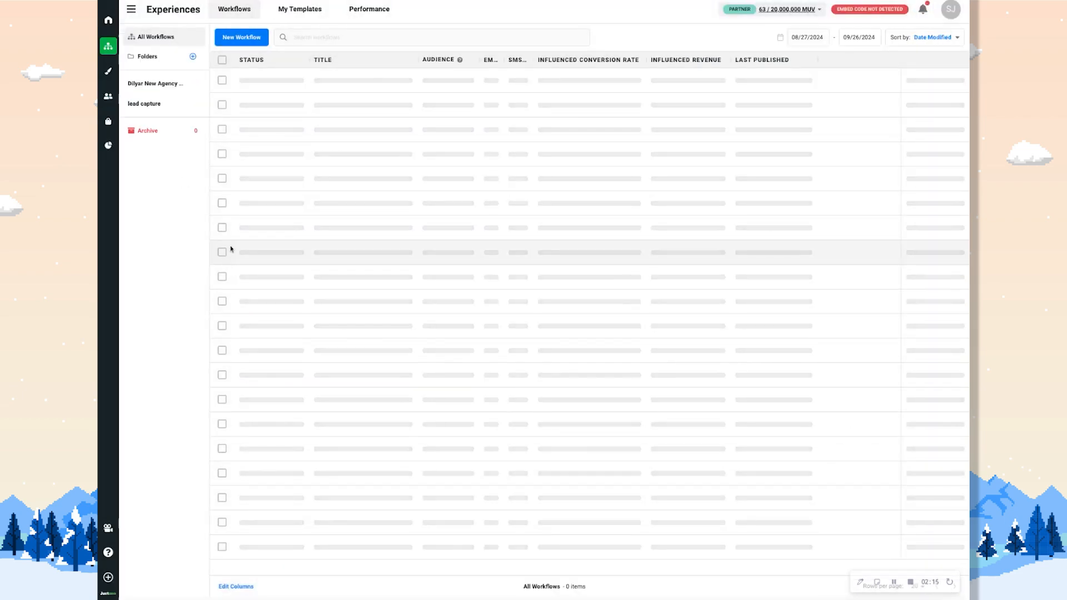
pyautogui.click(241, 38)
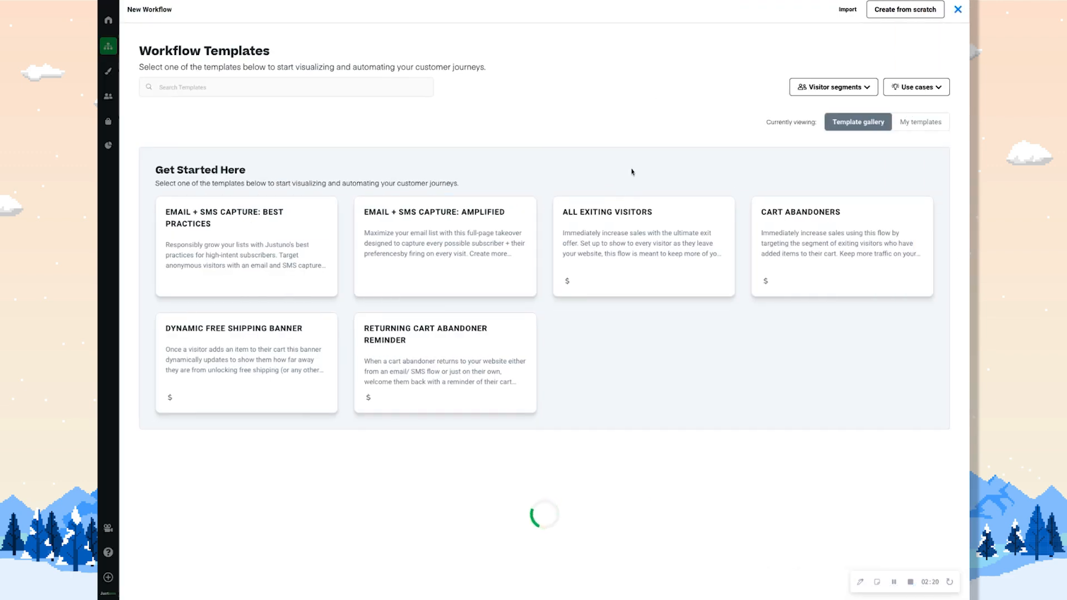
pyautogui.scroll(-2, 644, 351)
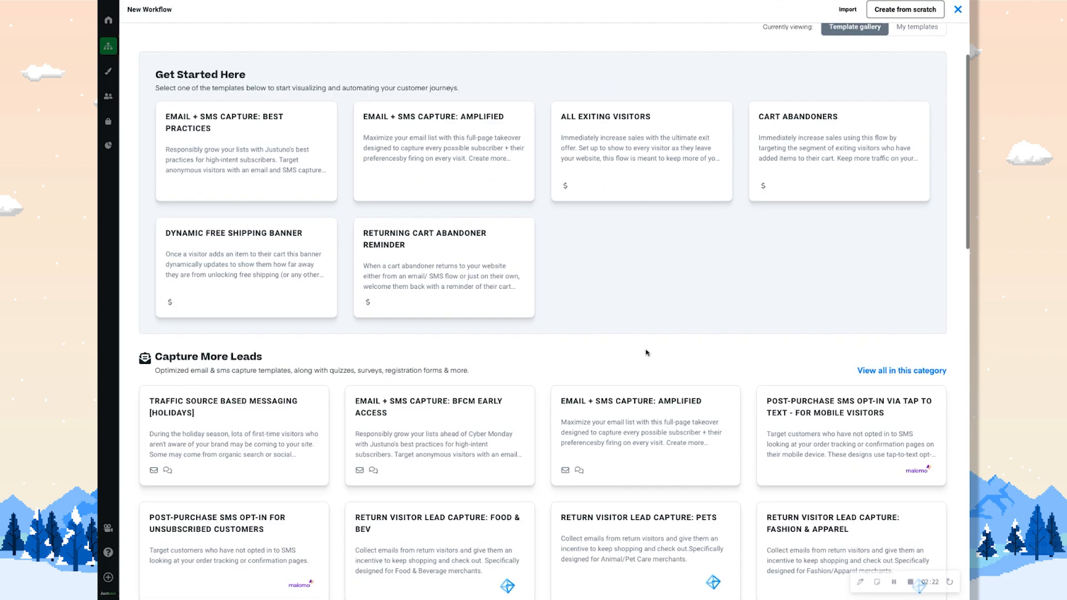
pyautogui.scroll(-3, 645, 333)
pyautogui.scroll(4, 642, 339)
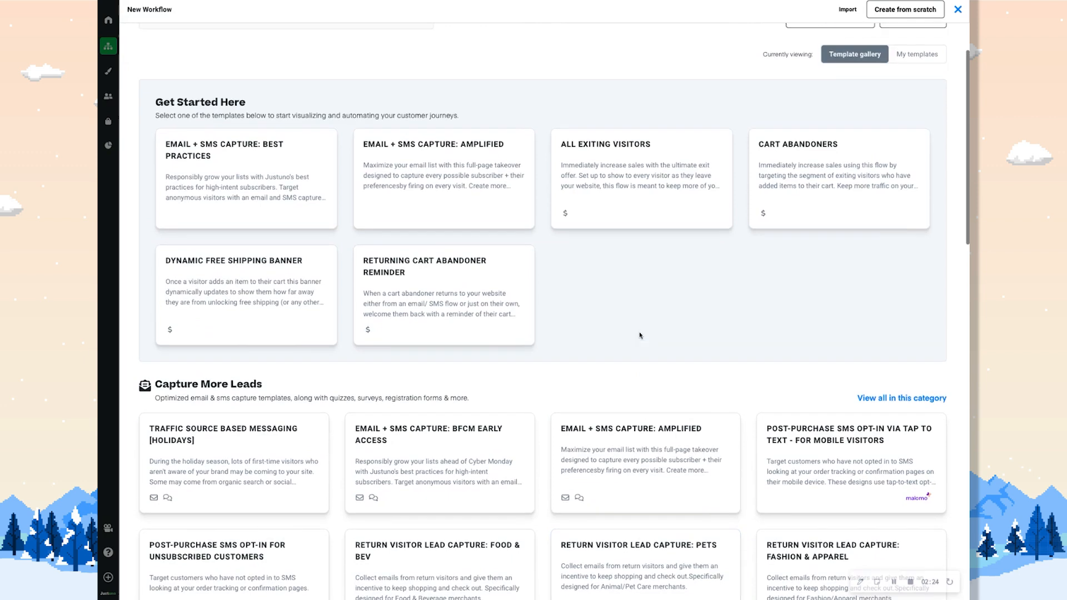
pyautogui.scroll(2, 640, 335)
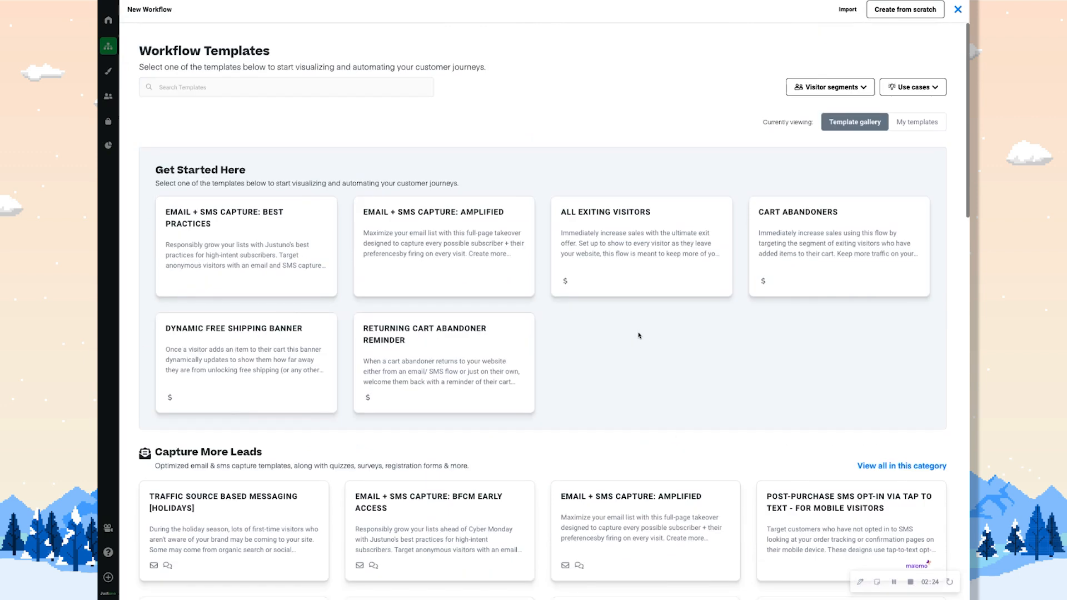
pyautogui.click(911, 9)
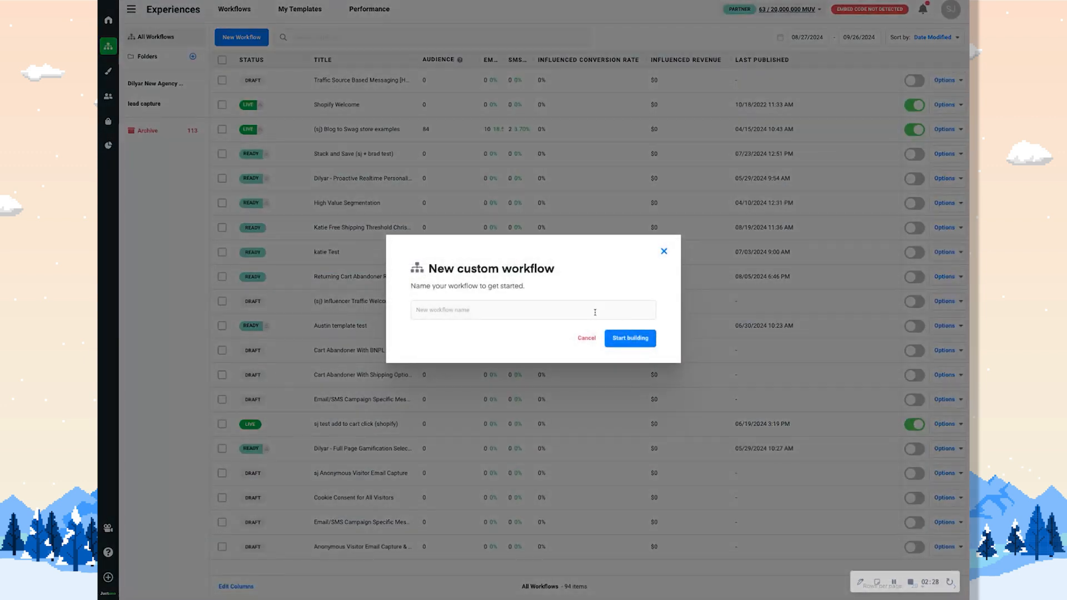
pyautogui.write('test')
pyautogui.click(630, 338)
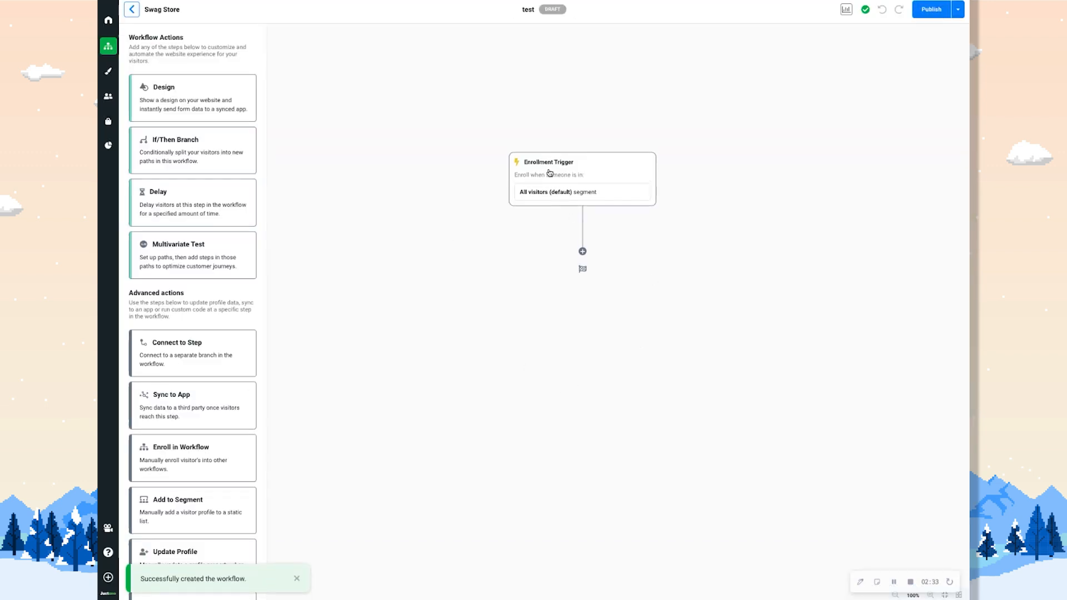
# Change the workflow's enrollment trigger to the "test Cart abandoner" segment and save it.
pyautogui.click(595, 189)
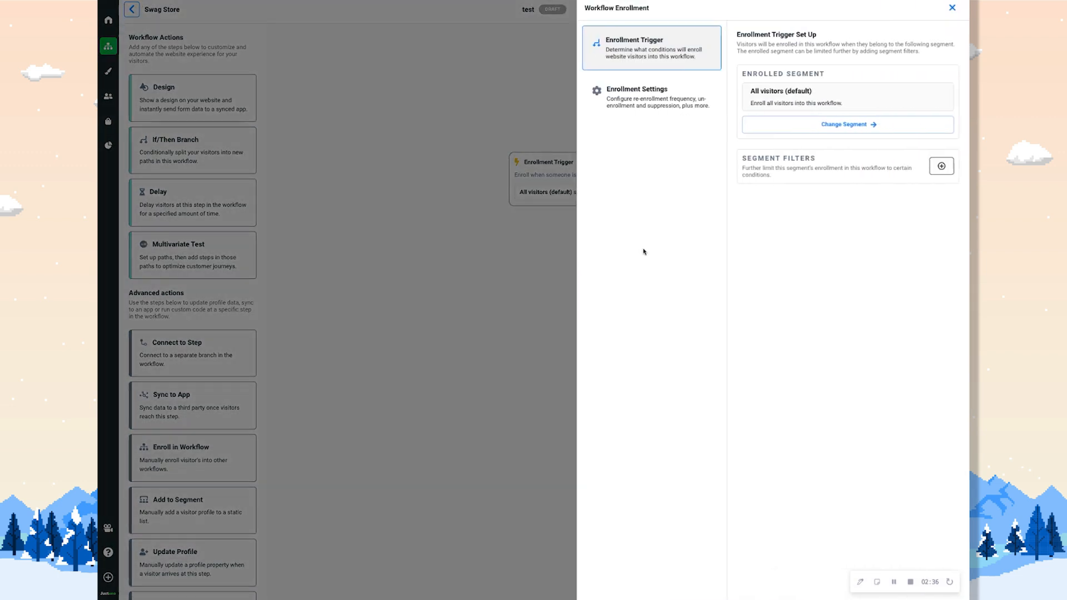
pyautogui.click(835, 124)
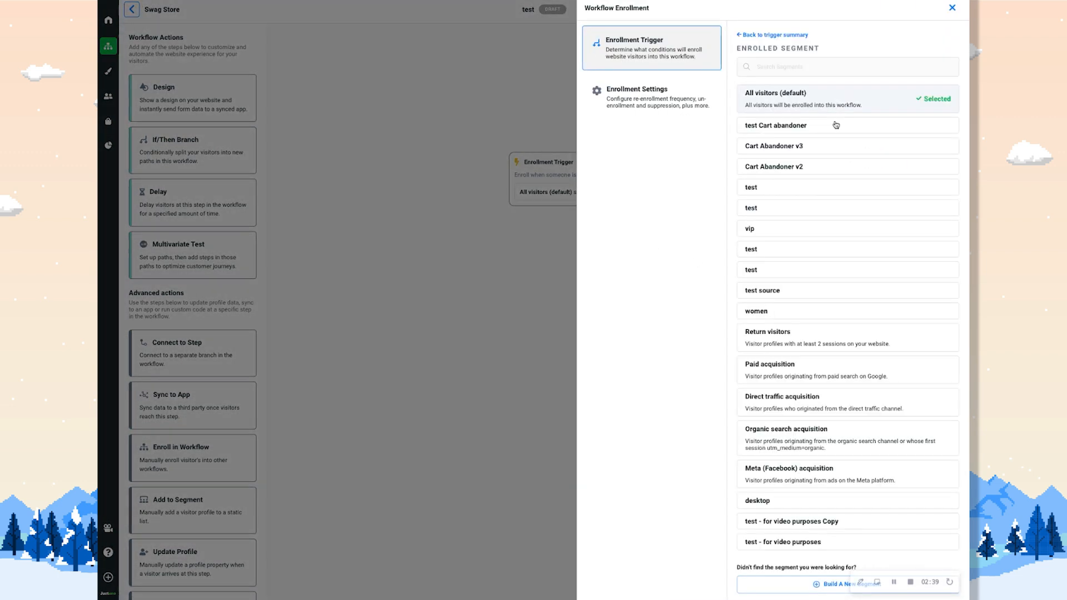
pyautogui.click(800, 126)
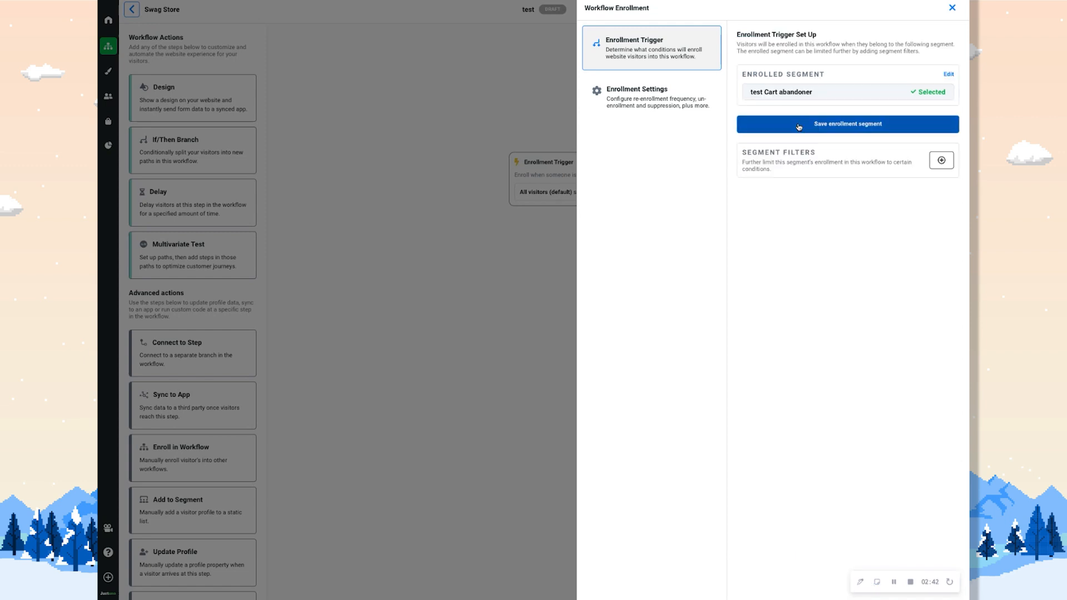
pyautogui.click(856, 127)
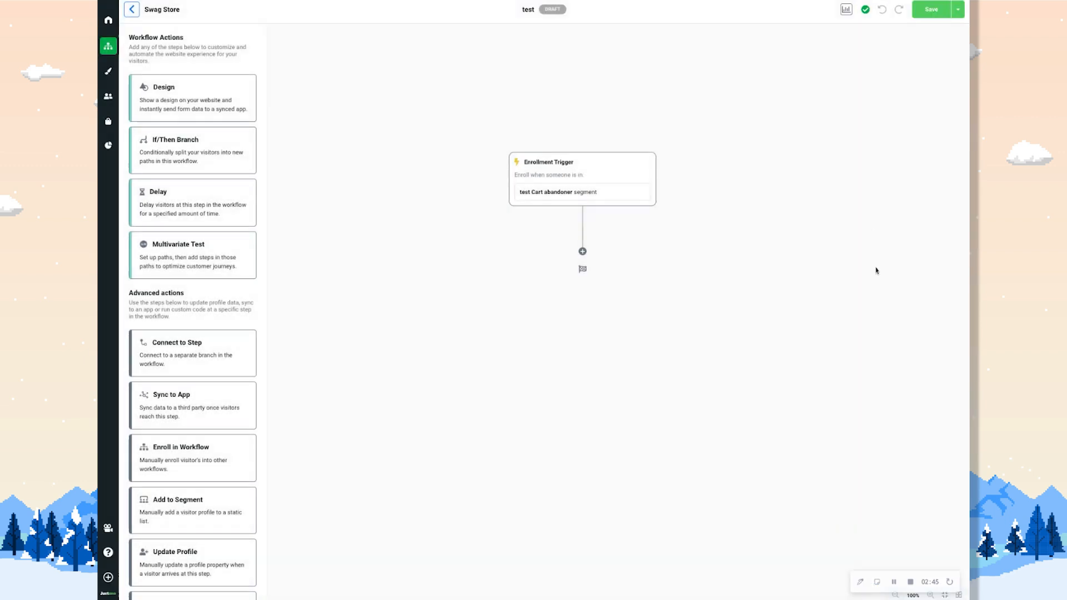
pyautogui.click(588, 186)
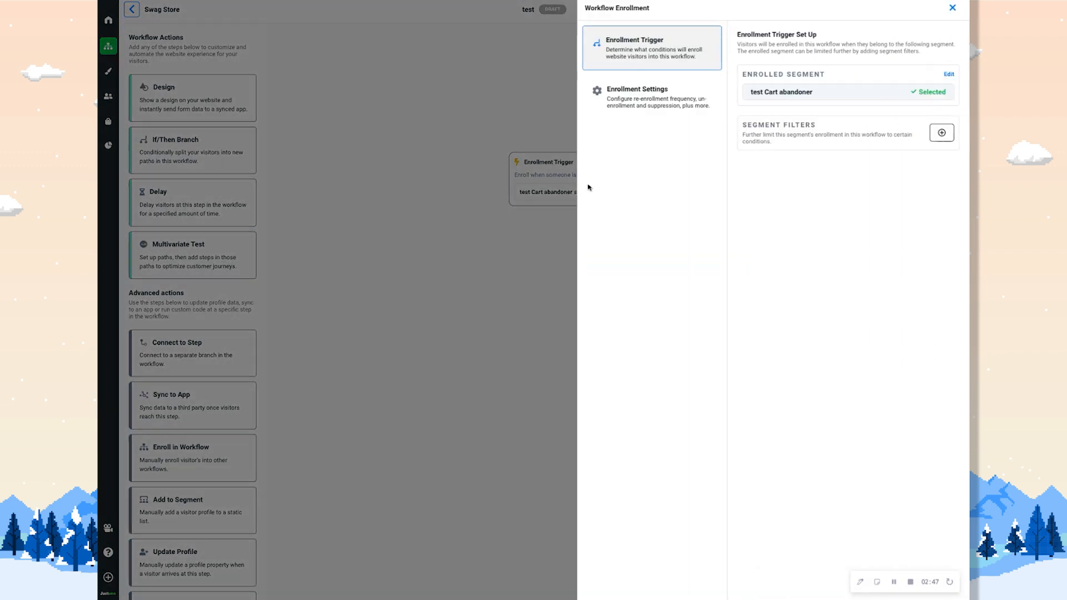
pyautogui.click(512, 328)
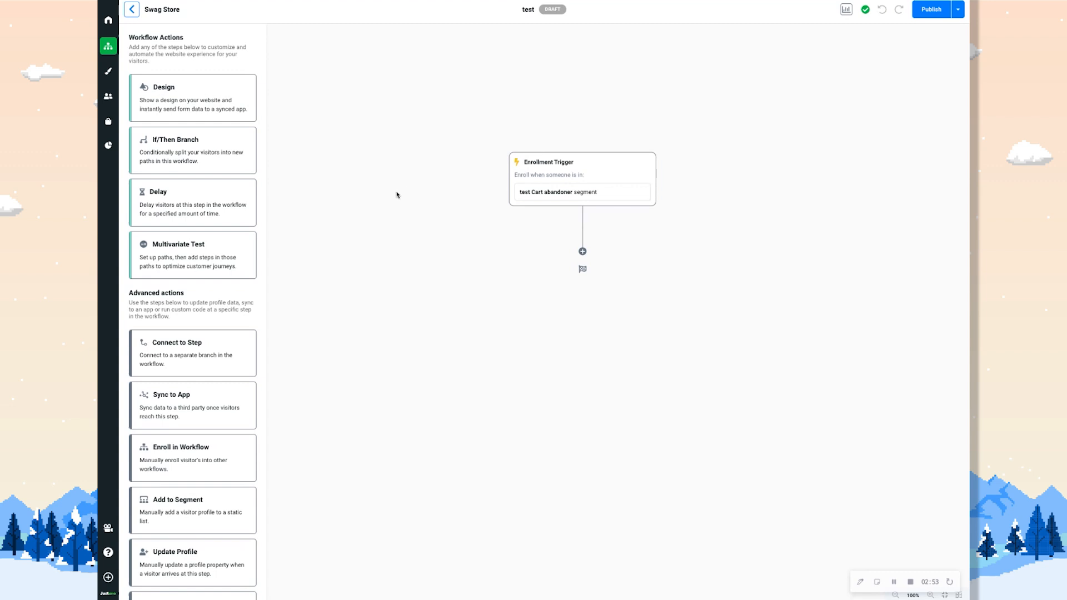
# Exit the workflow without publishing its changes and open the list of audience properties.
pyautogui.click(110, 72)
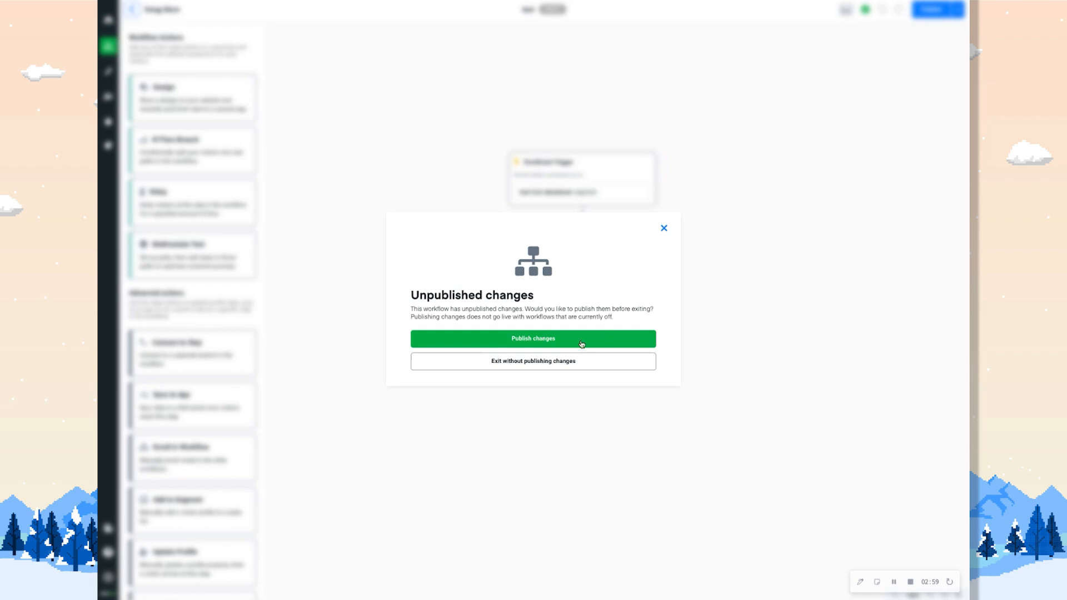
pyautogui.click(571, 364)
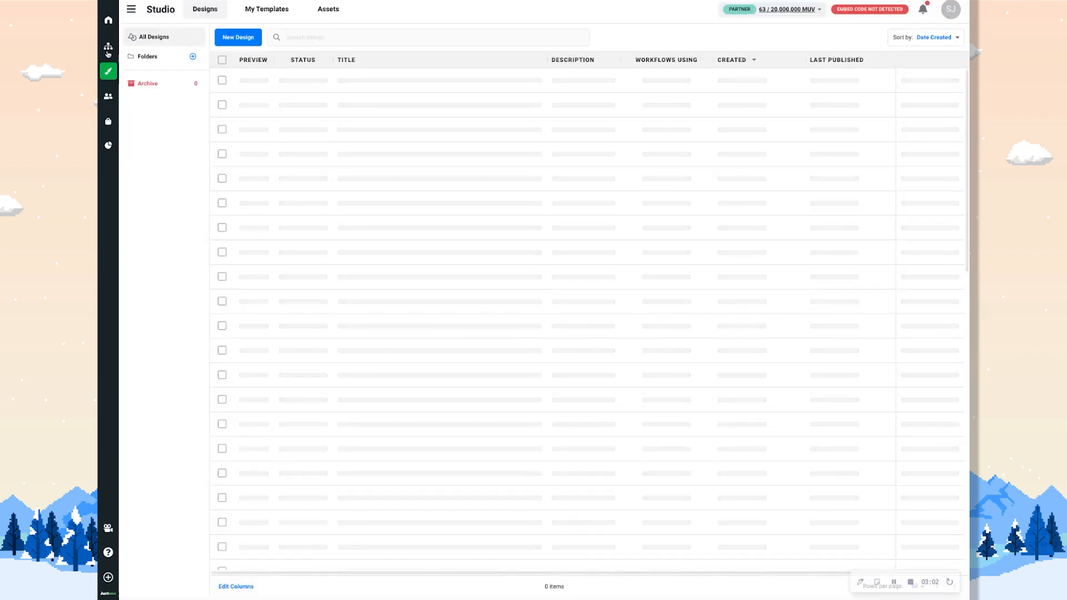
pyautogui.click(109, 98)
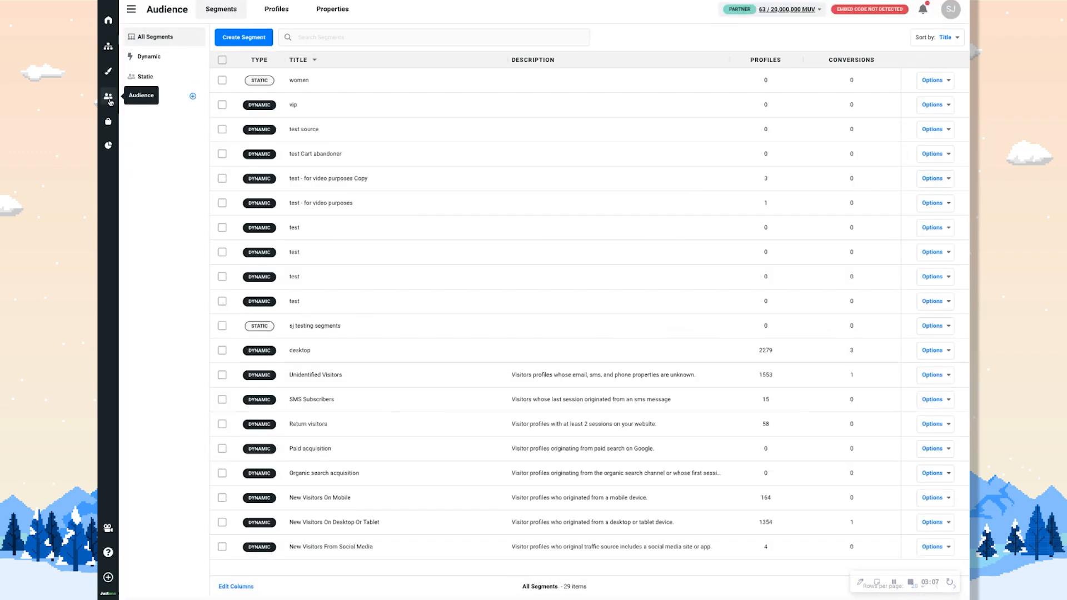
pyautogui.click(333, 10)
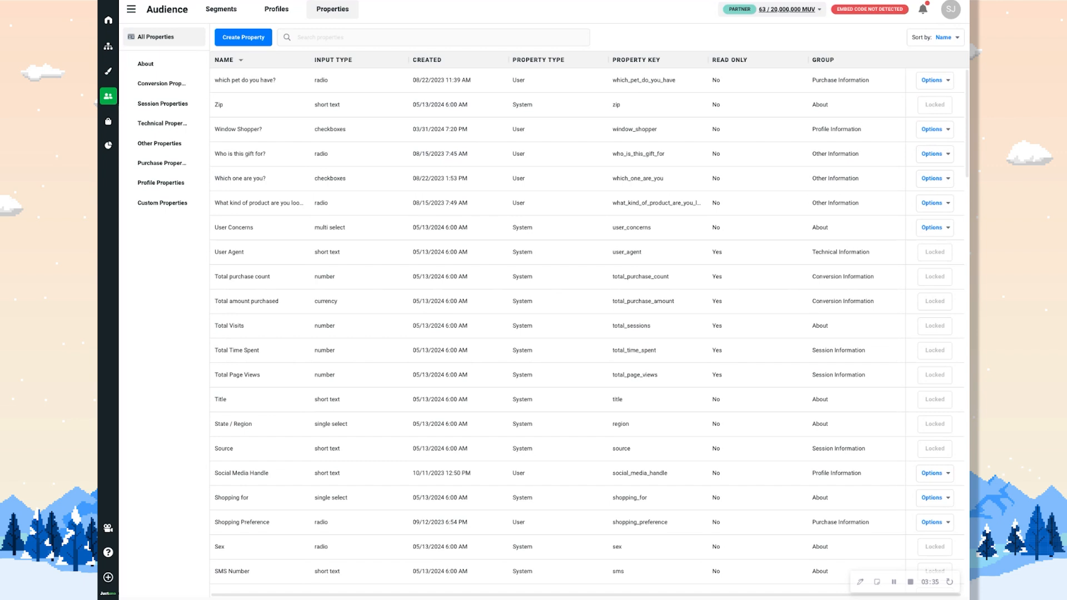
# Filter the audience segments by "test" and open the dynamic conditions of the "test Cart abandoner" segment.
pyautogui.click(223, 10)
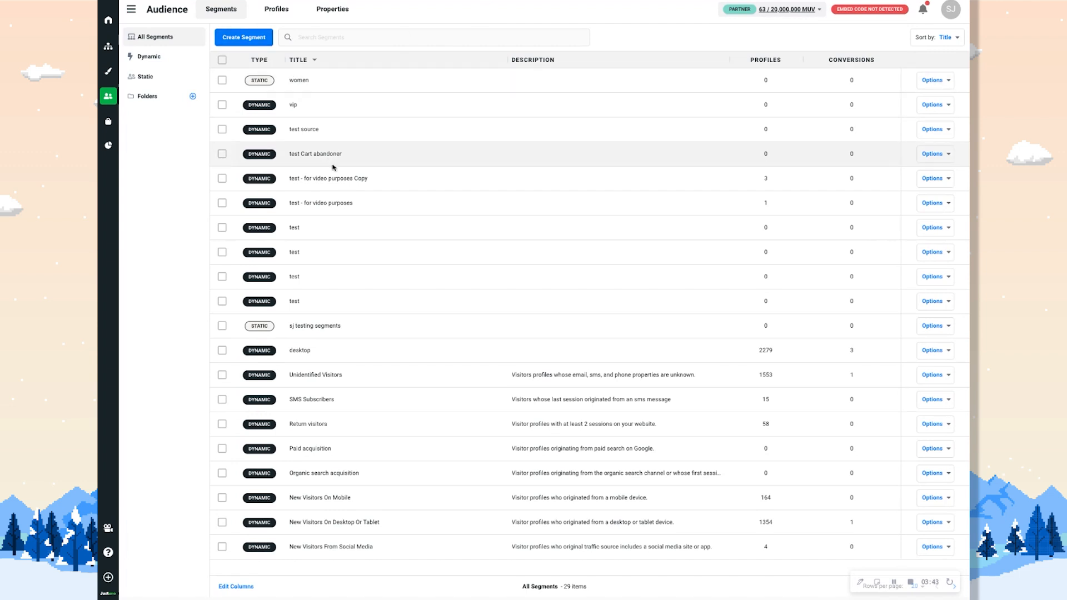
pyautogui.click(348, 36)
pyautogui.write('test')
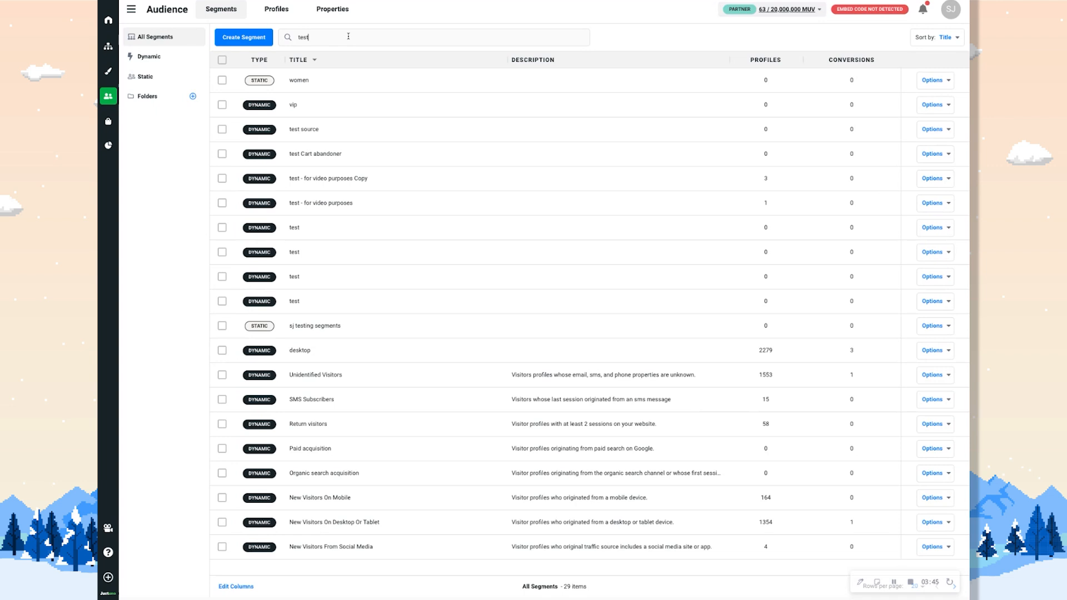
pyautogui.press('Return')
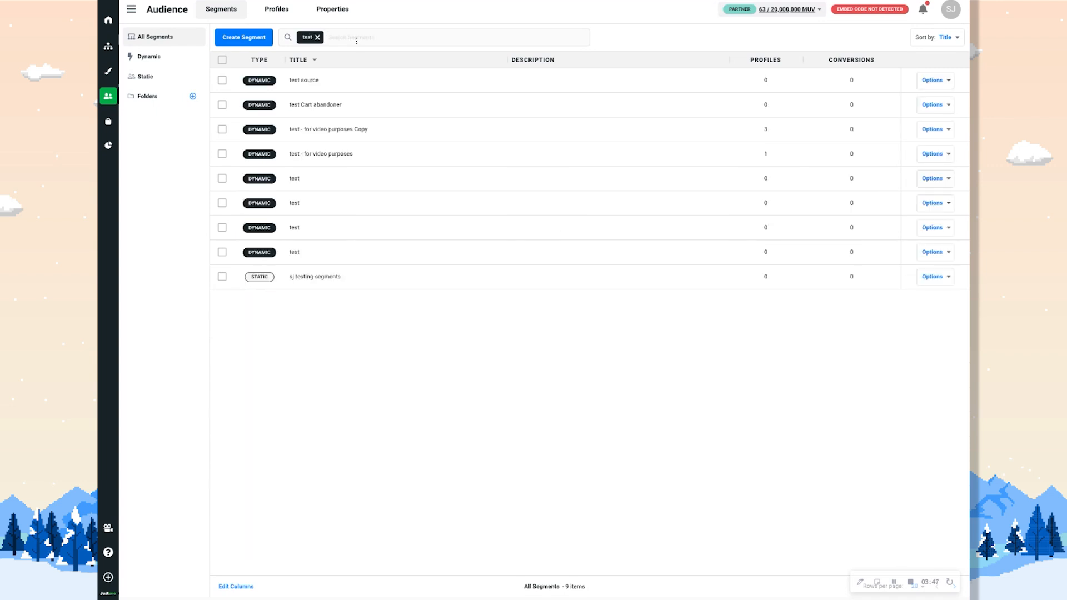
pyautogui.click(940, 104)
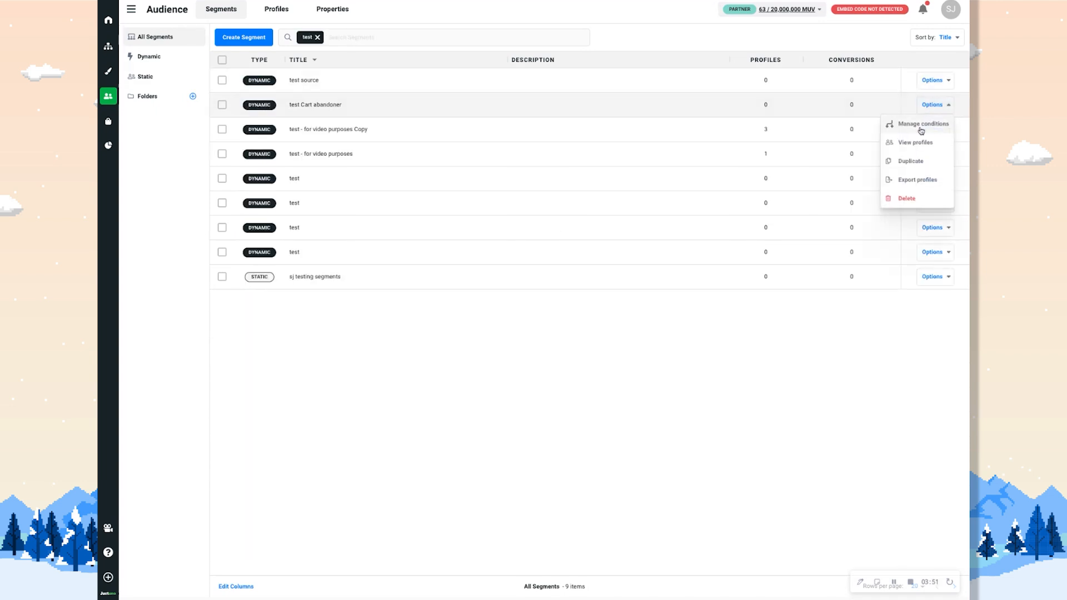
pyautogui.click(921, 128)
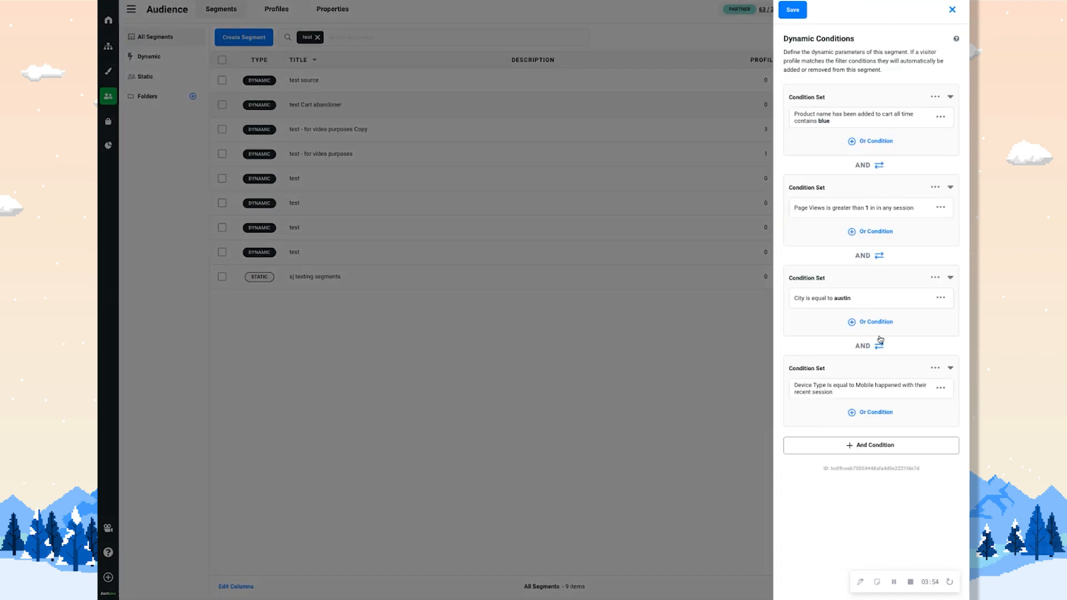
# Add an AND condition requiring the profile property "which pet do you have?" to equal dog.
pyautogui.click(892, 445)
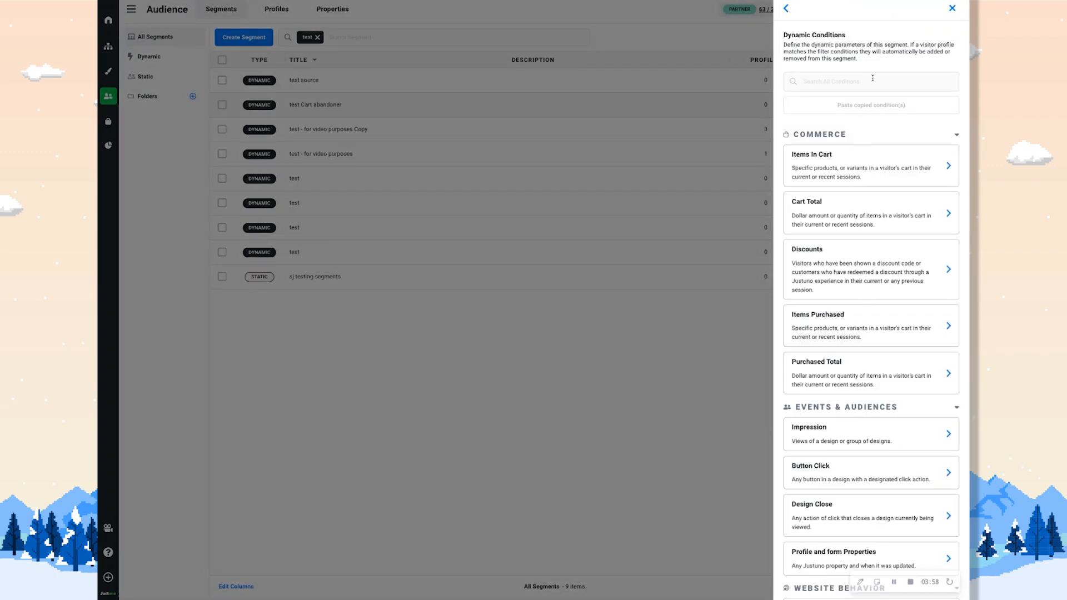
pyautogui.write('prop')
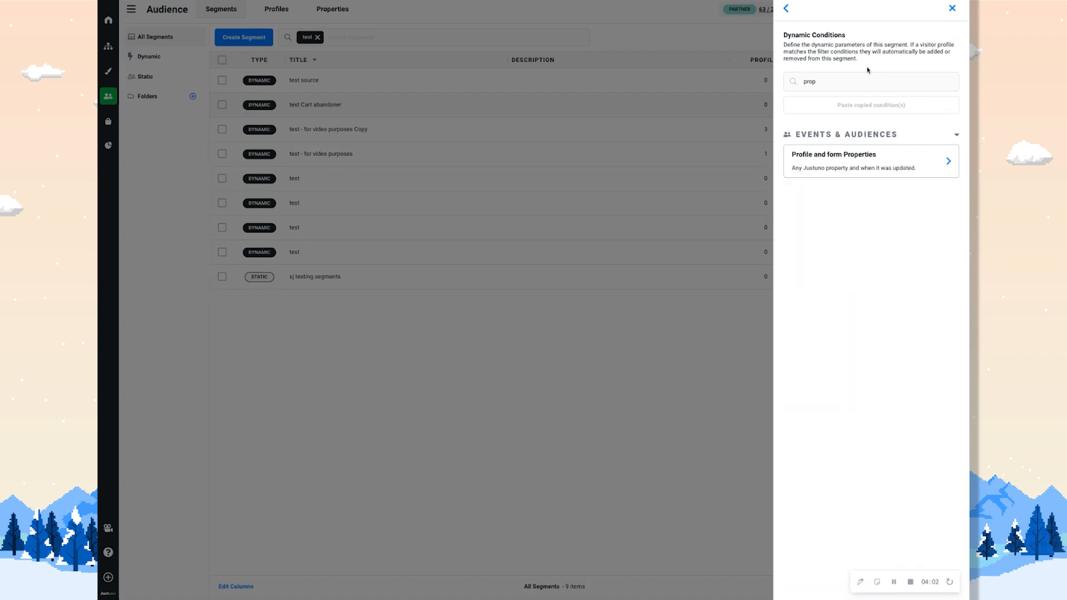
pyautogui.click(815, 170)
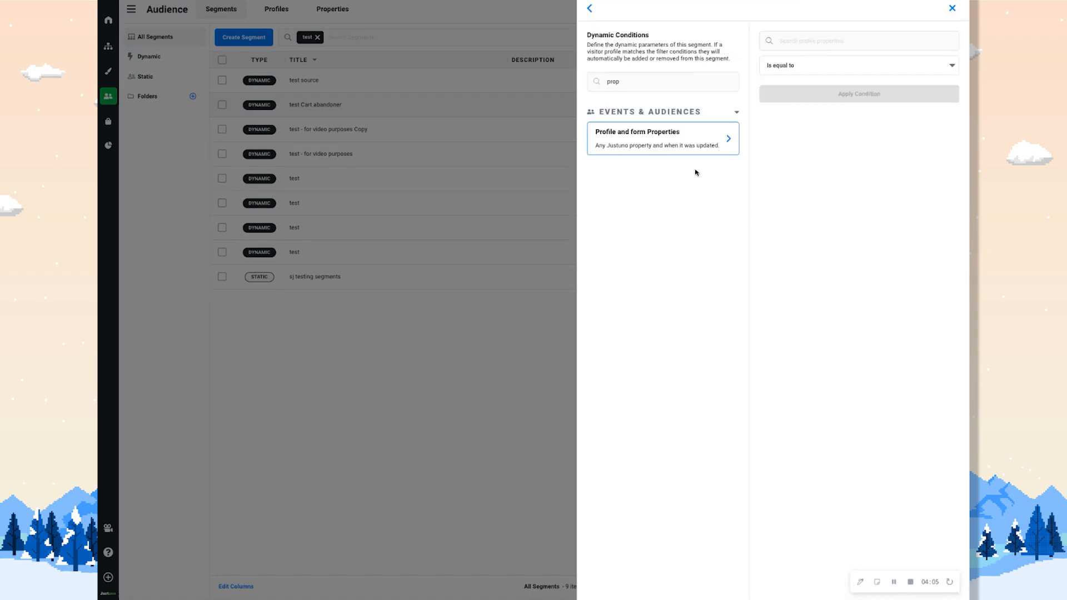
pyautogui.click(818, 40)
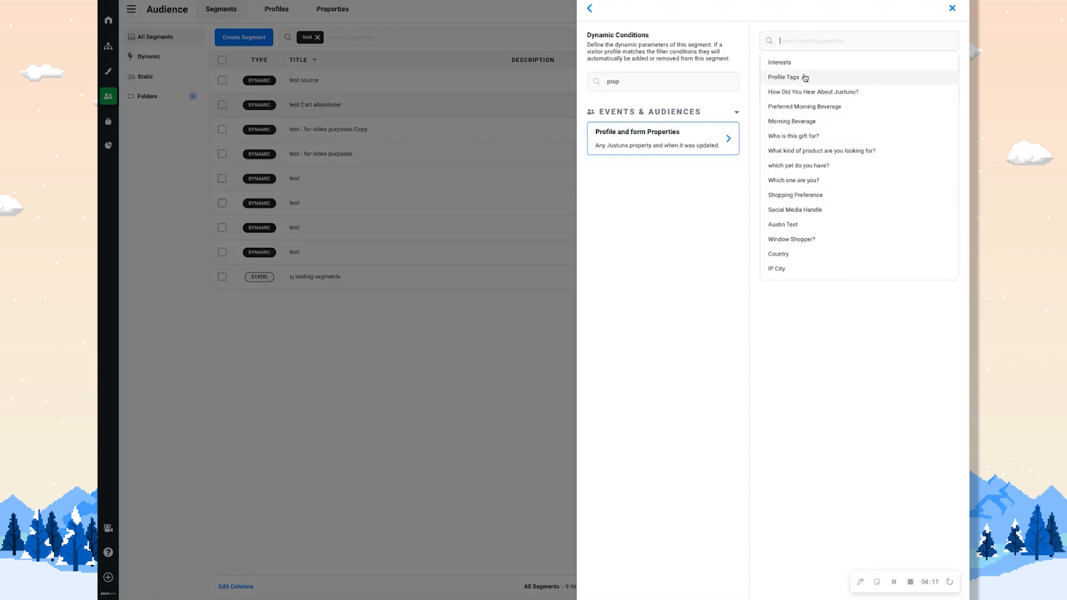
pyautogui.click(815, 166)
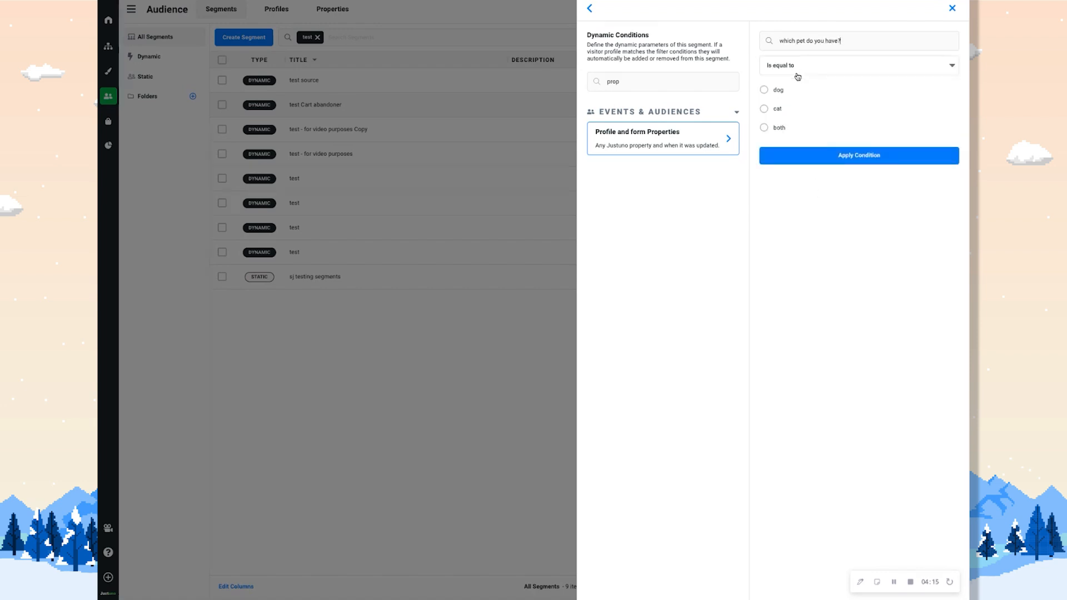
pyautogui.click(765, 91)
pyautogui.click(841, 158)
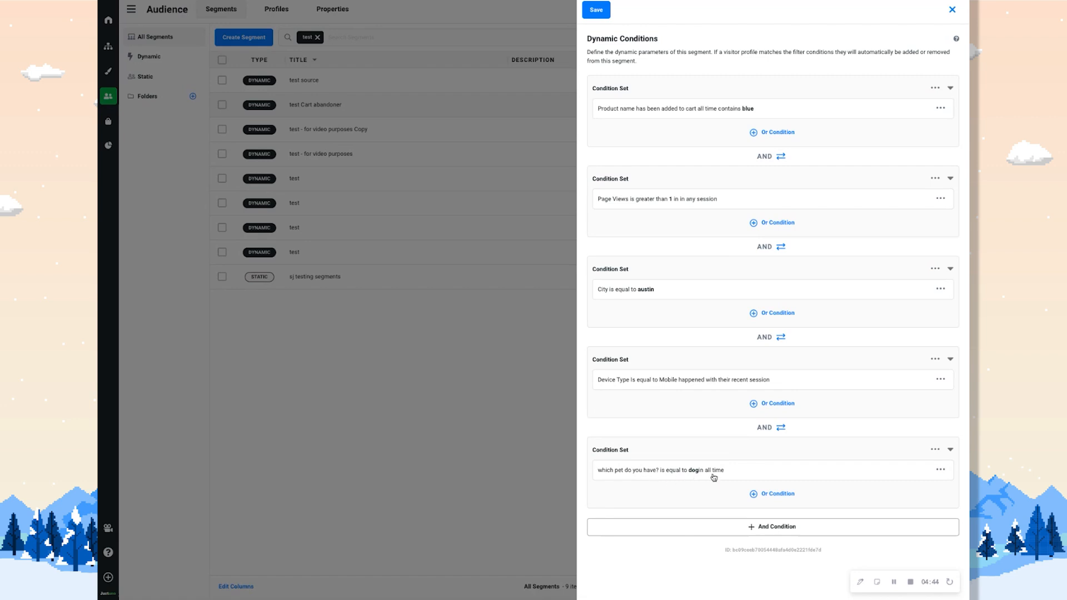
# Save the segment's conditions and view the profiles of "test Cart abandoner".
pyautogui.click(602, 10)
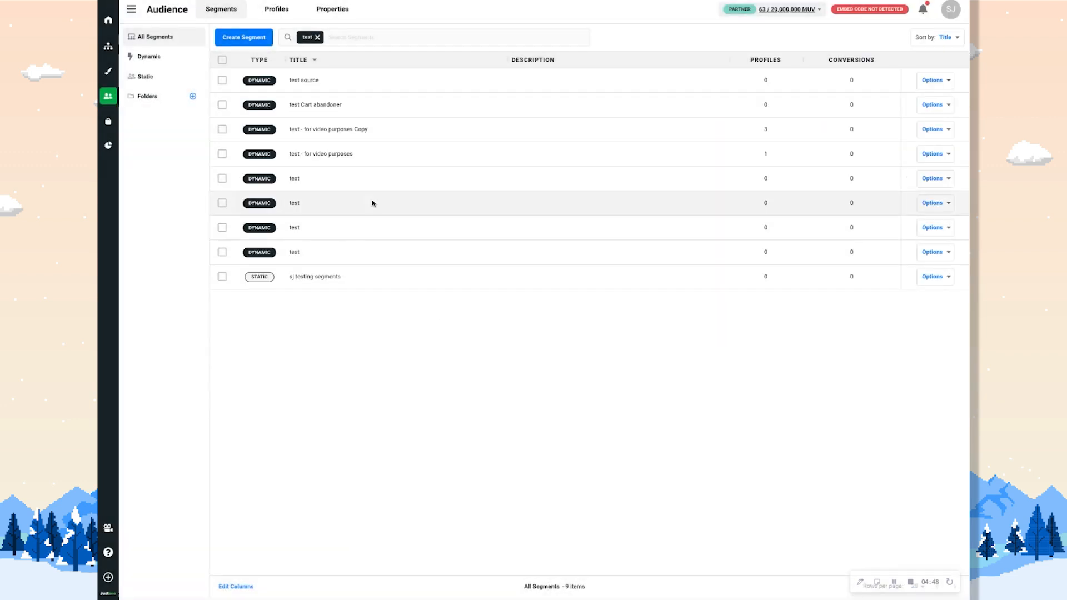
pyautogui.click(938, 105)
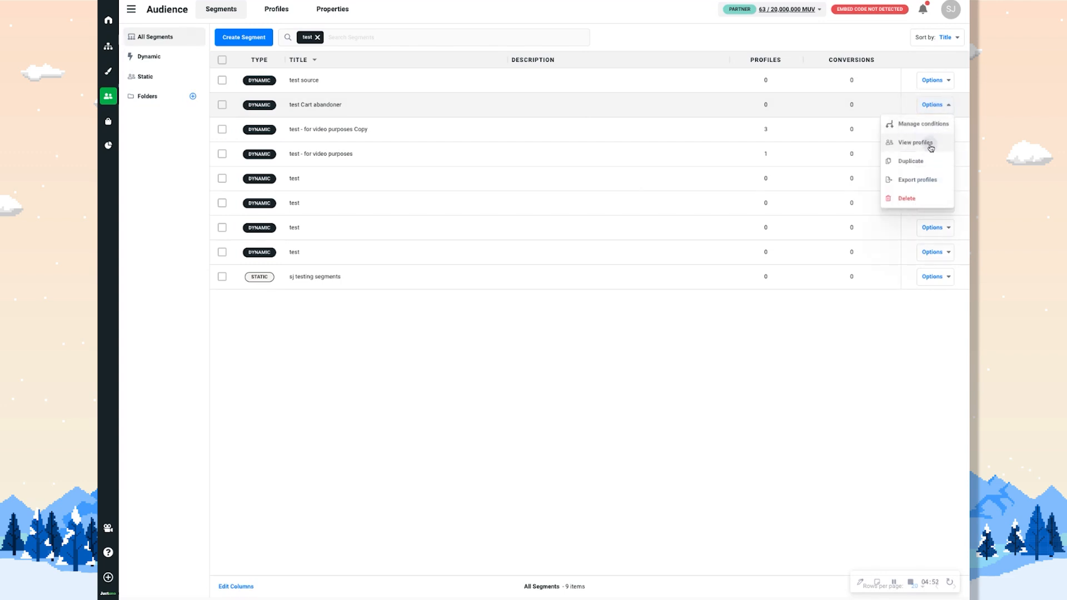
pyautogui.click(919, 144)
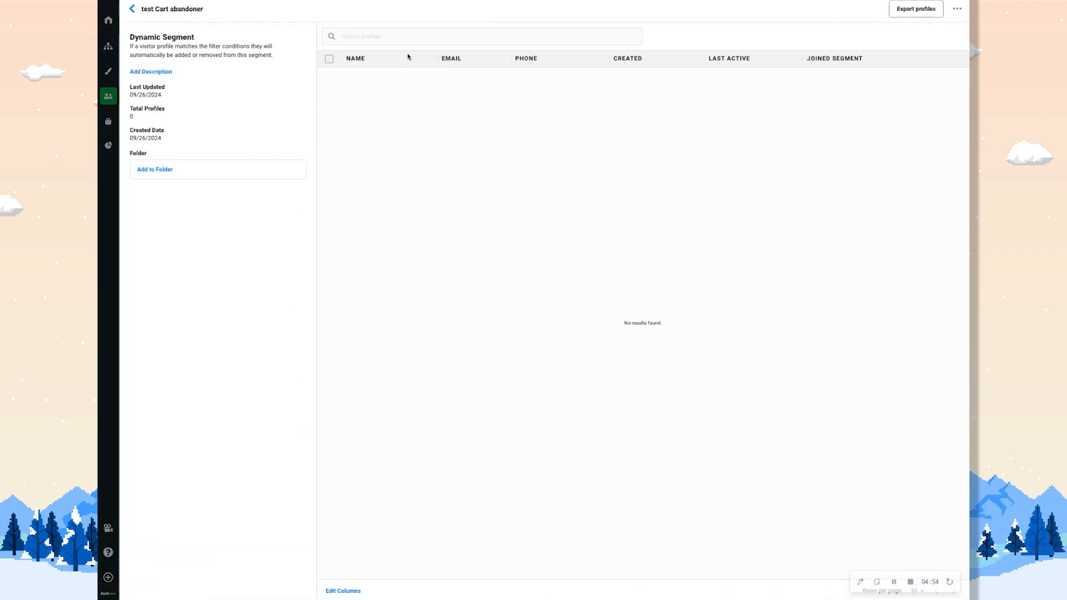